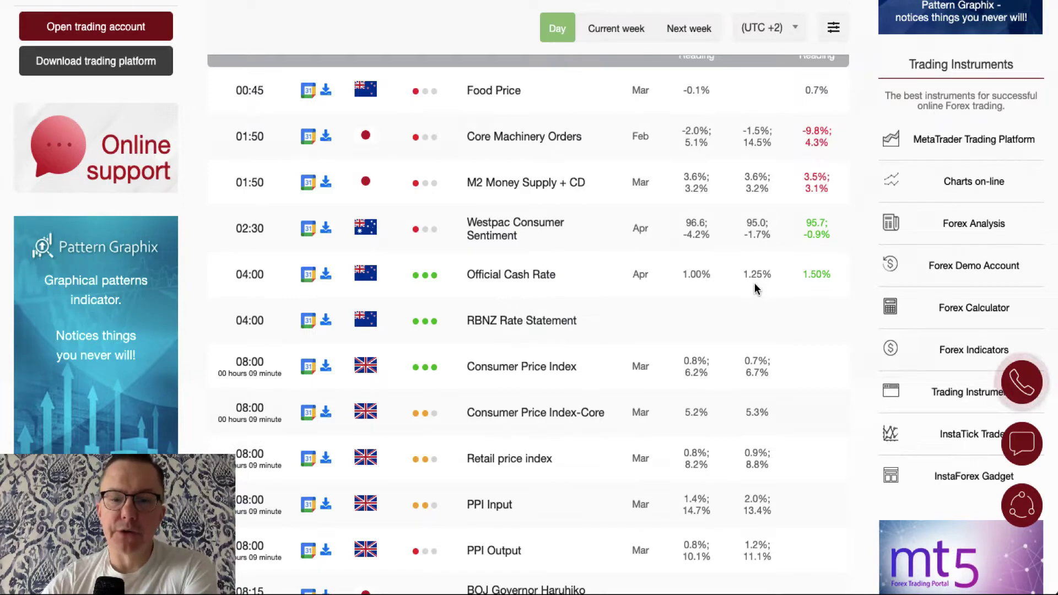
Step: Review the economic events listed in the forex calendar for Wednesday, 13 April 2022
scroll(755, 283, "down", 4)
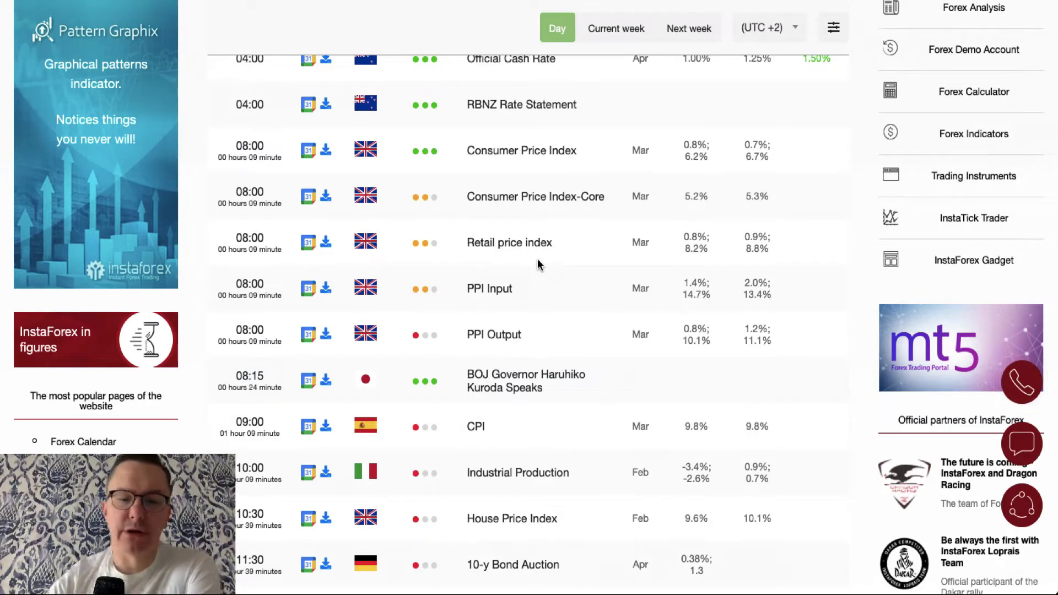
scroll(538, 264, "down", 4)
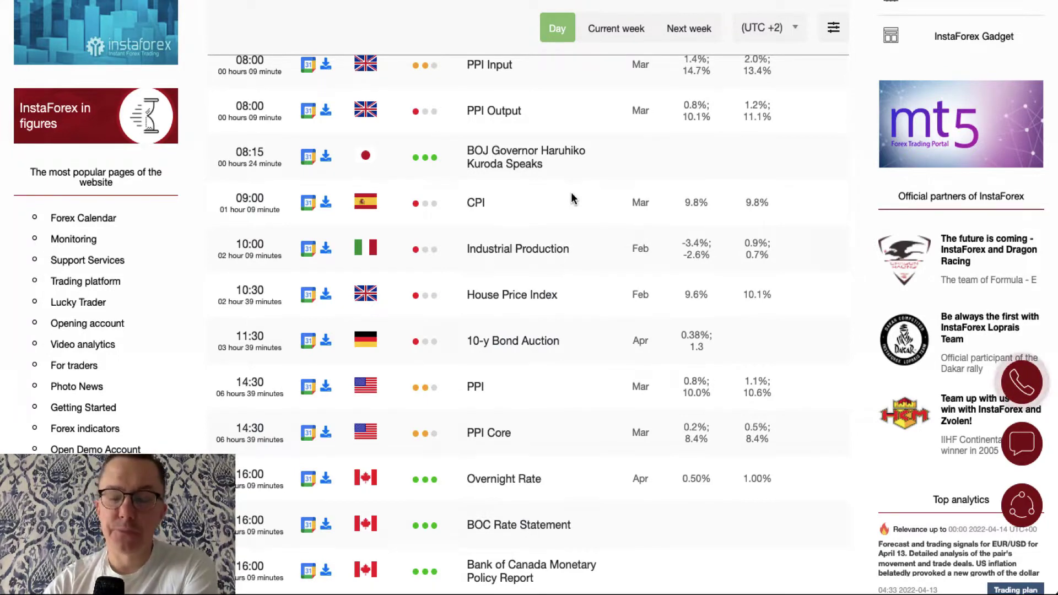
scroll(572, 196, "down", 3)
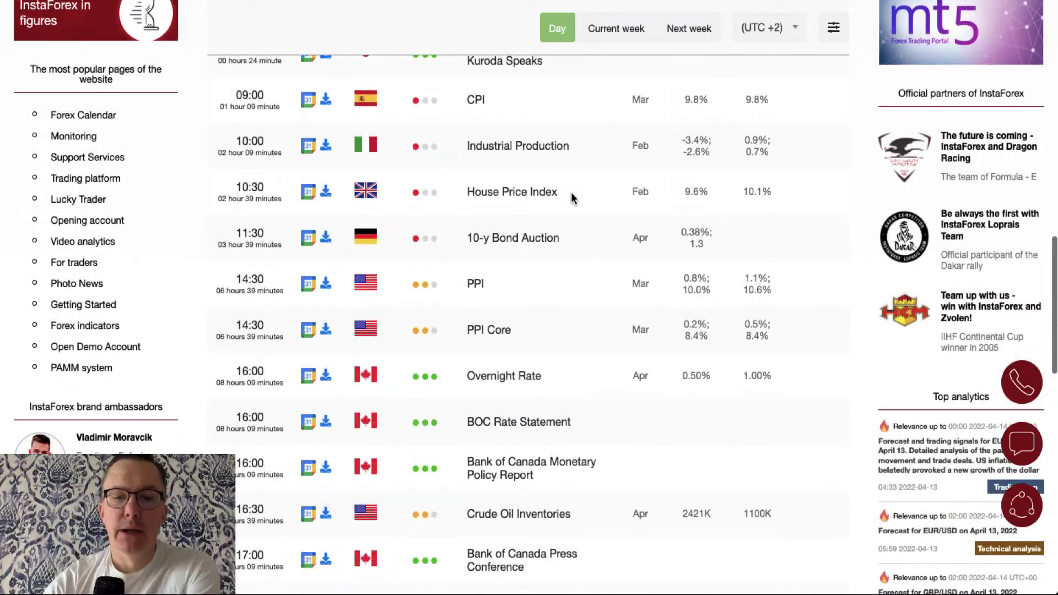
scroll(572, 197, "down", 1)
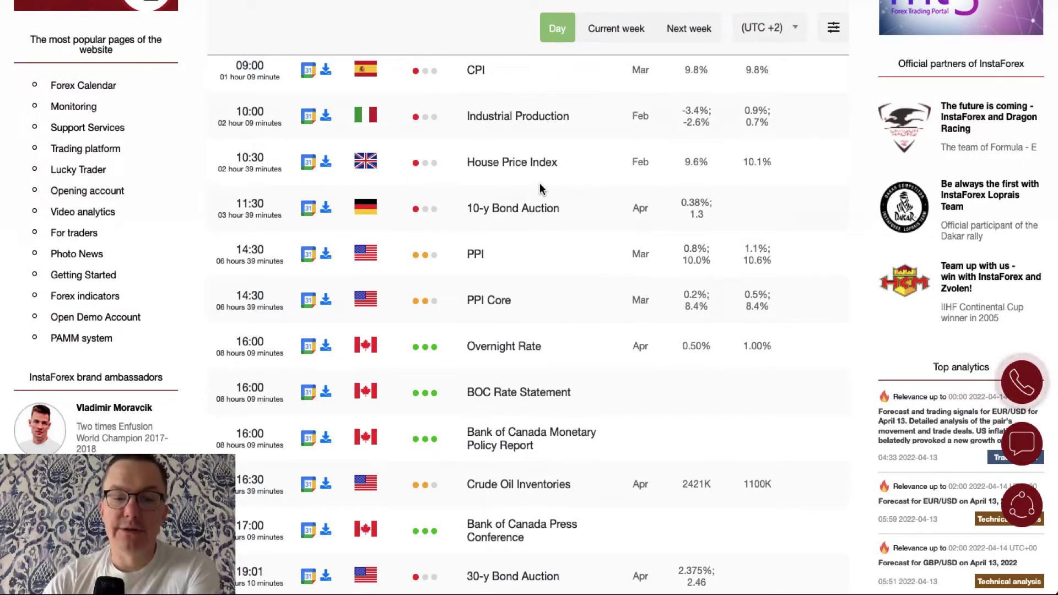
scroll(548, 334, "down", 2)
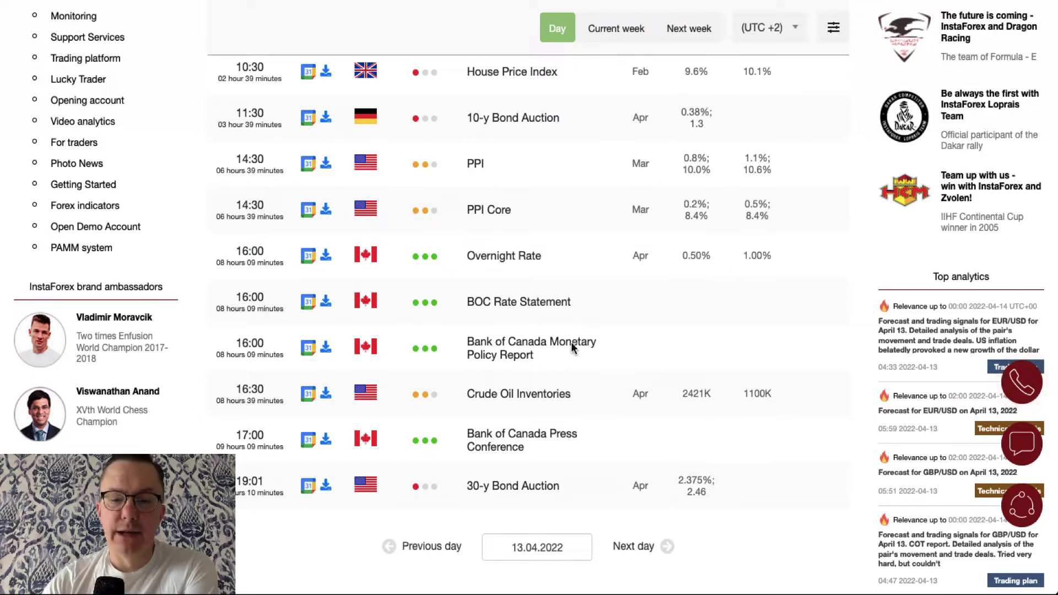
scroll(571, 342, "down", 2)
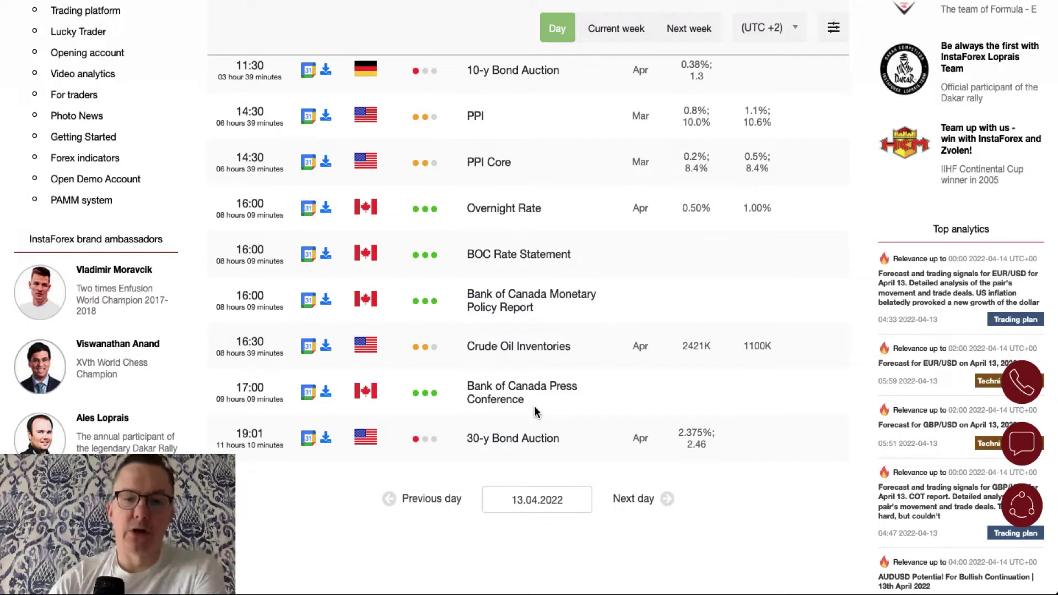
scroll(534, 407, "up", 1)
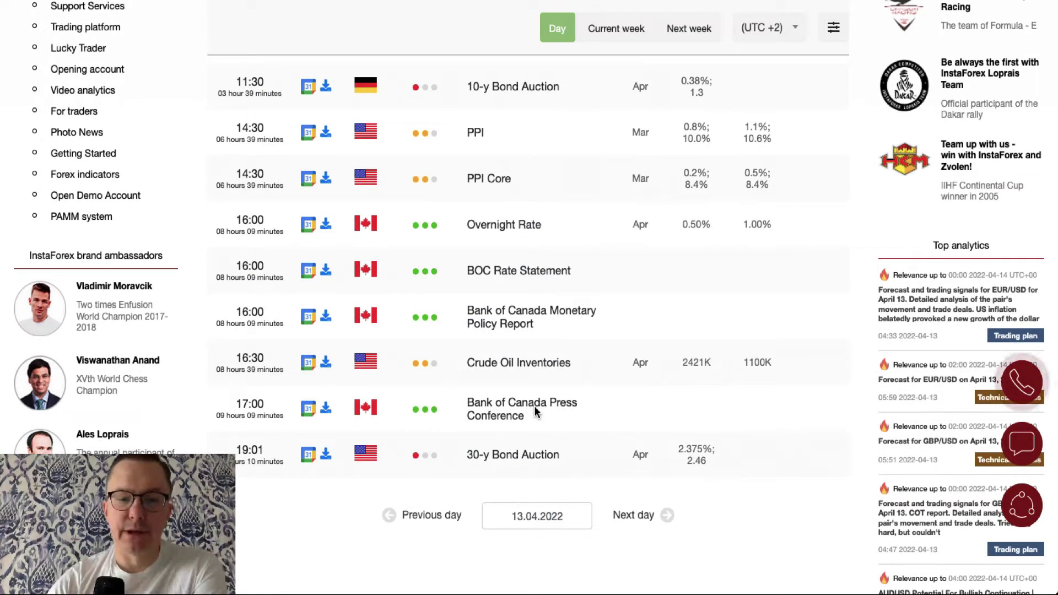
scroll(534, 410, "up", 1)
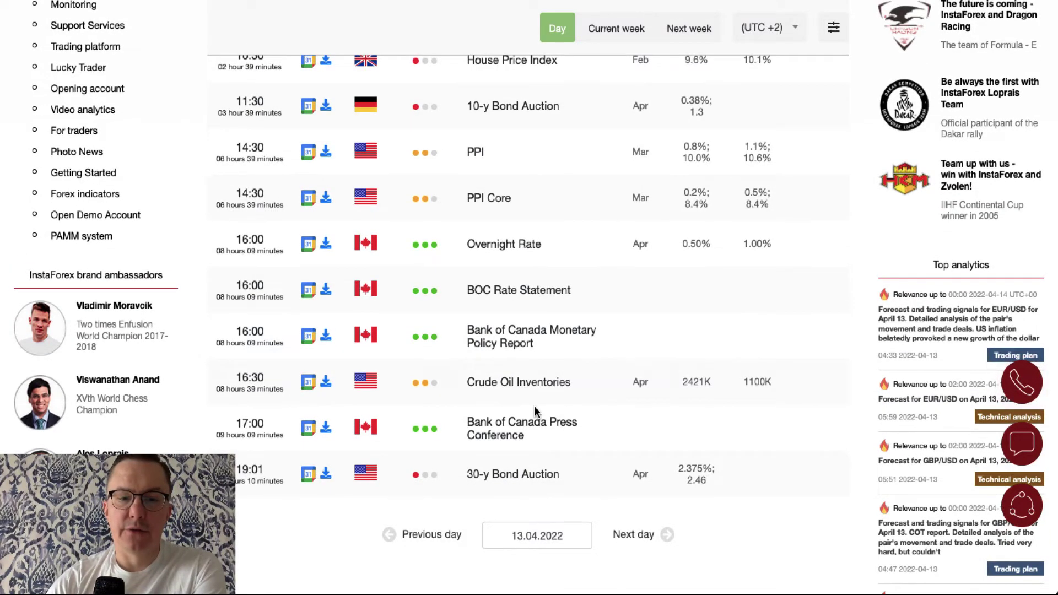
scroll(534, 405, "up", 12)
scroll(534, 406, "up", 6)
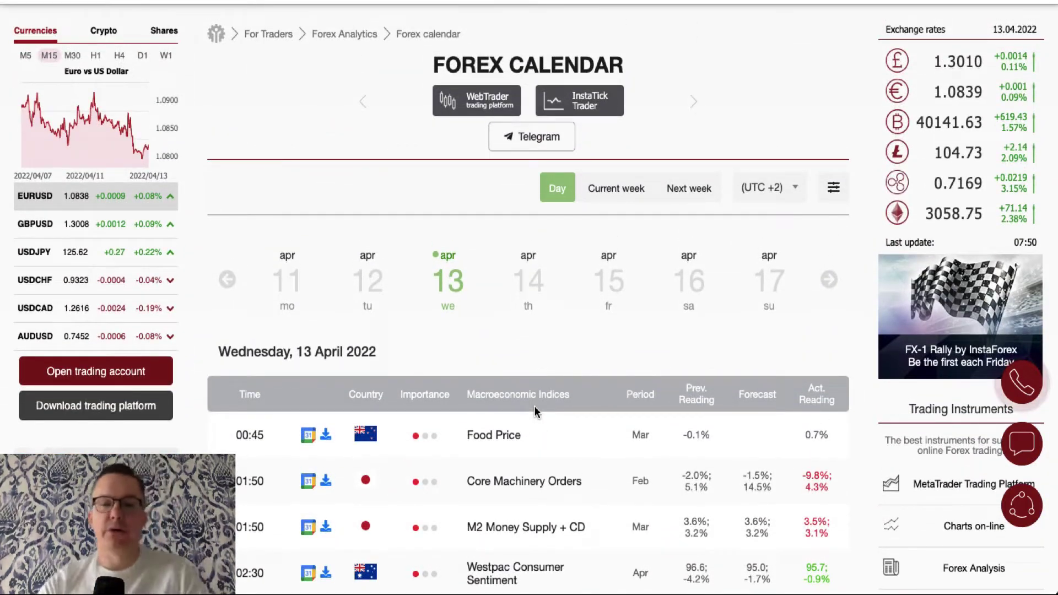
scroll(534, 410, "down", 2)
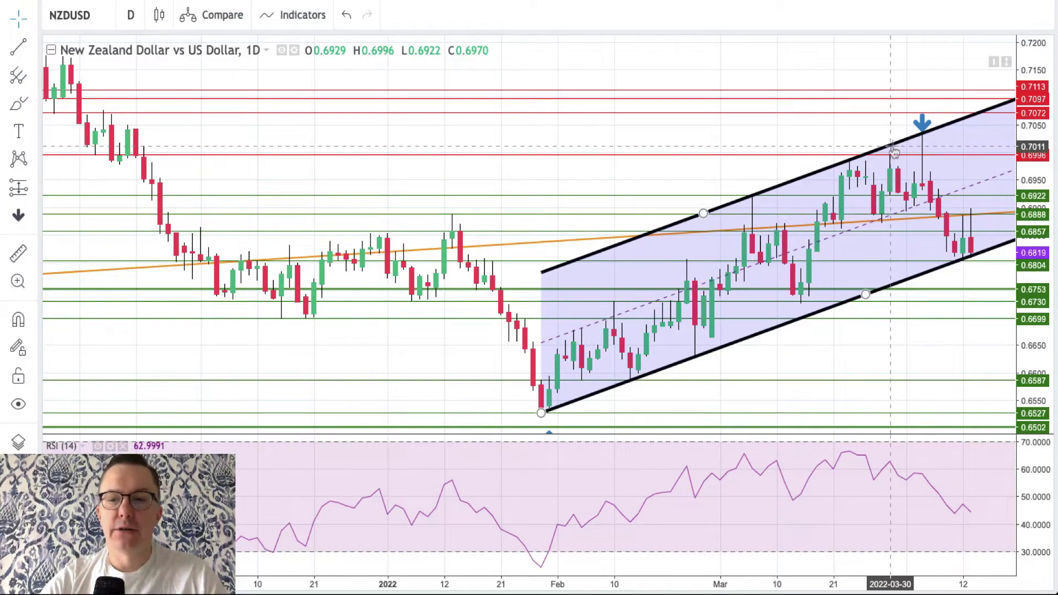
Step: Recolour the horizontal level line at 0.6922 on the NZDUSD daily chart red
left_click_drag(1033, 64, 1034, 69)
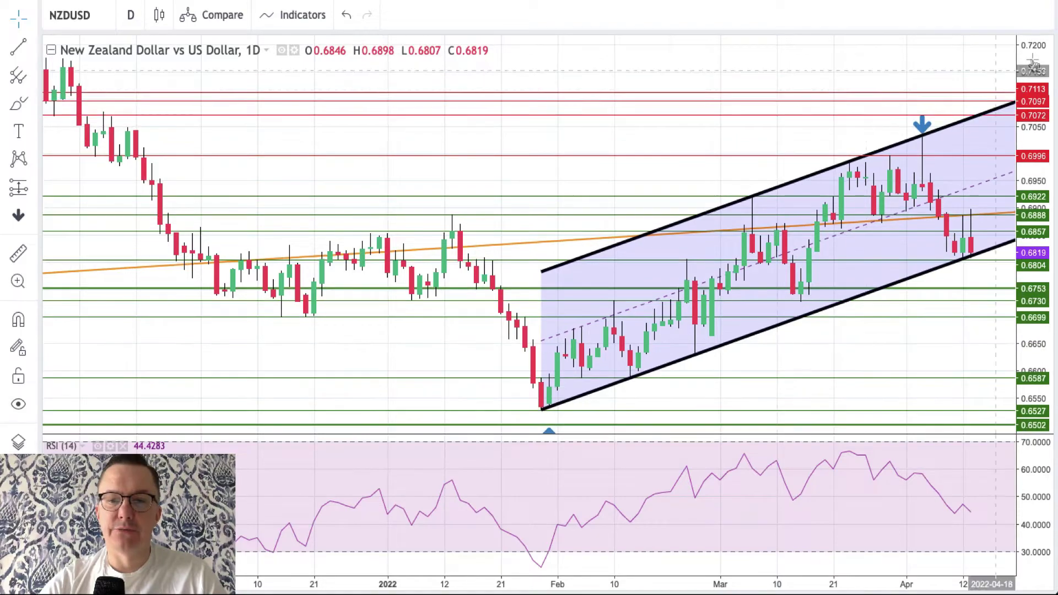
left_click_drag(774, 141, 540, 137)
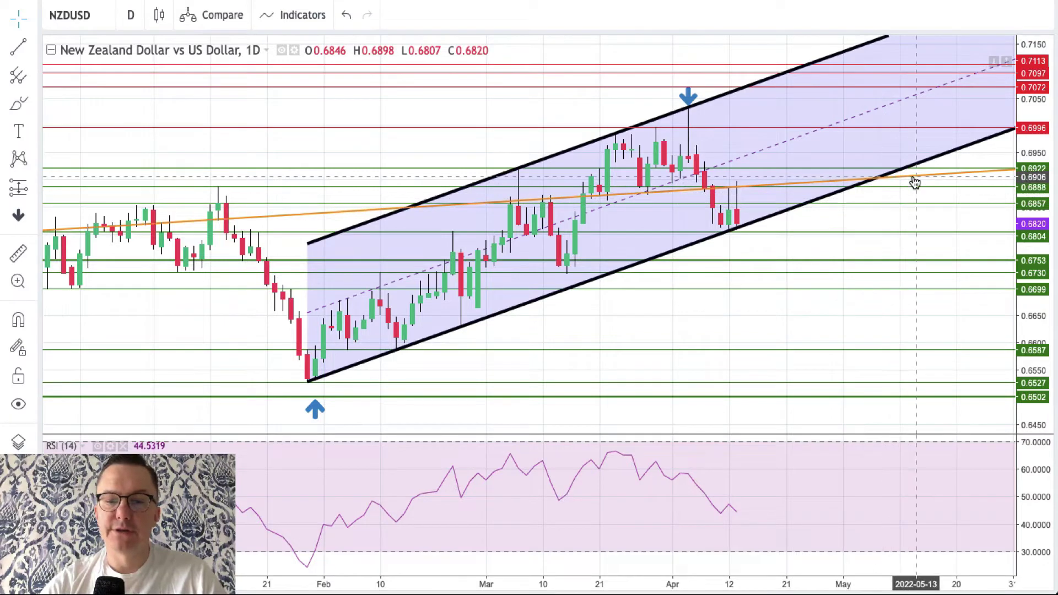
left_click(795, 169)
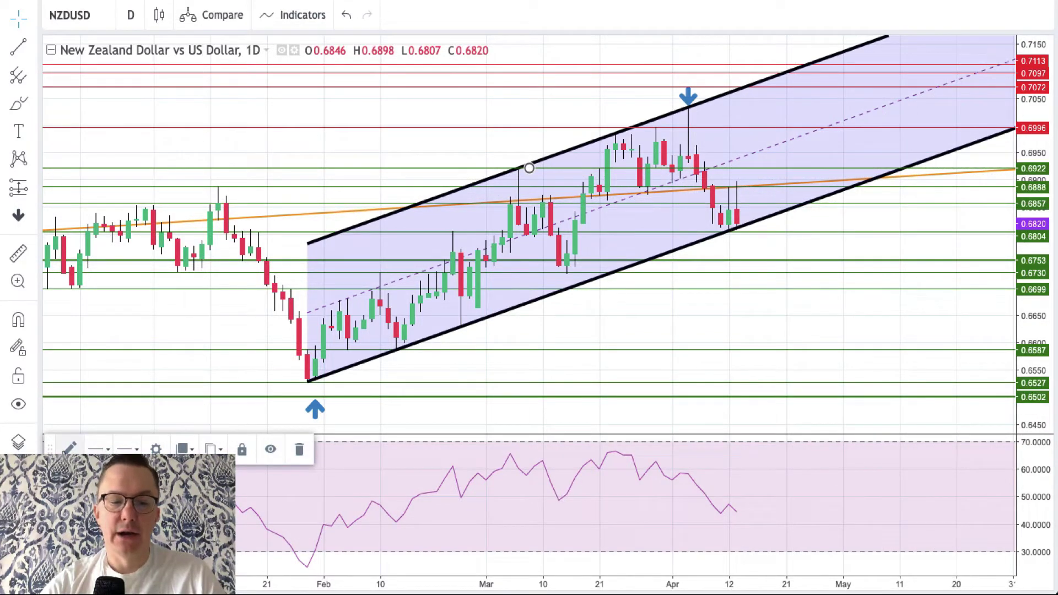
left_click(79, 452)
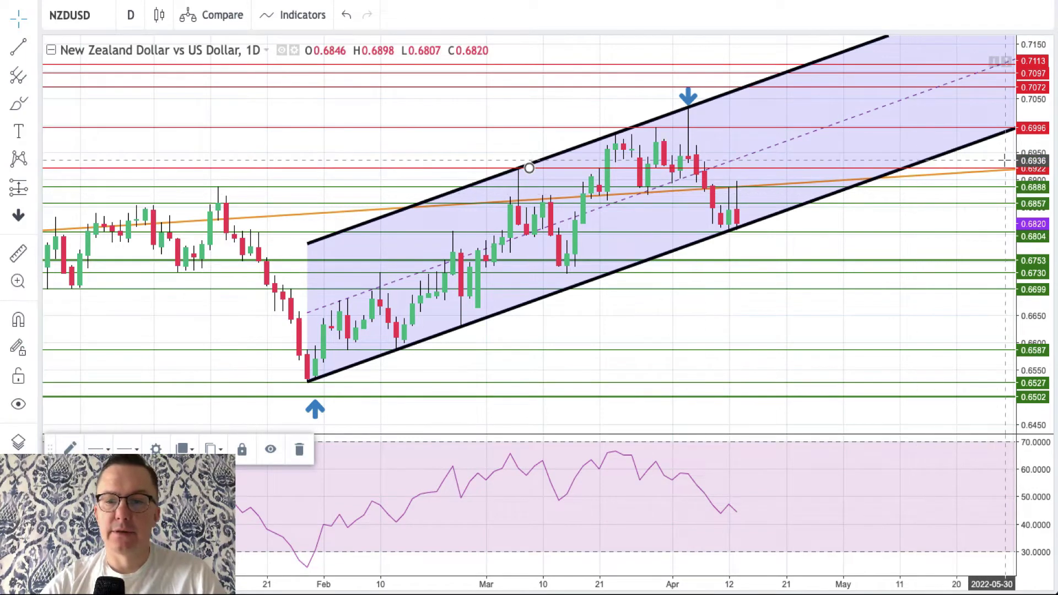
Step: Recolour the horizontal level lines at 0.6888 and 0.6857 red
left_click(978, 191)
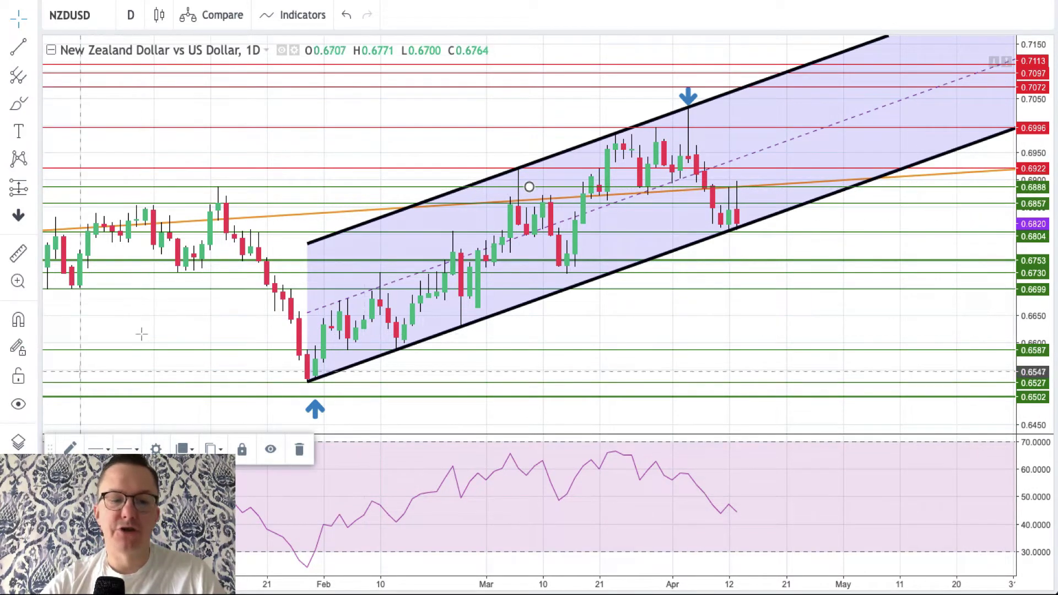
left_click(70, 449)
left_click(79, 452)
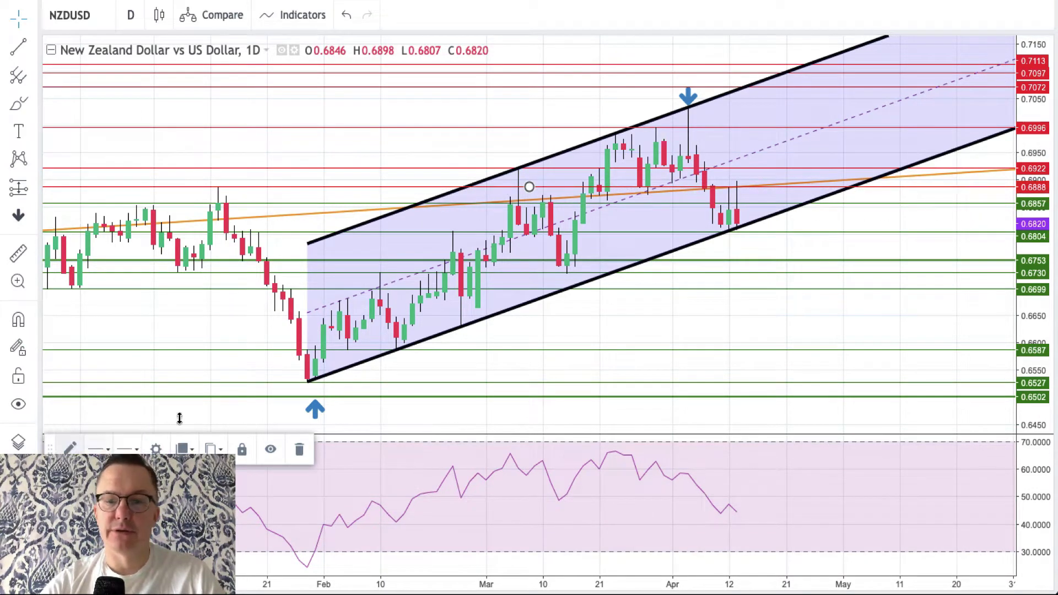
left_click(911, 207)
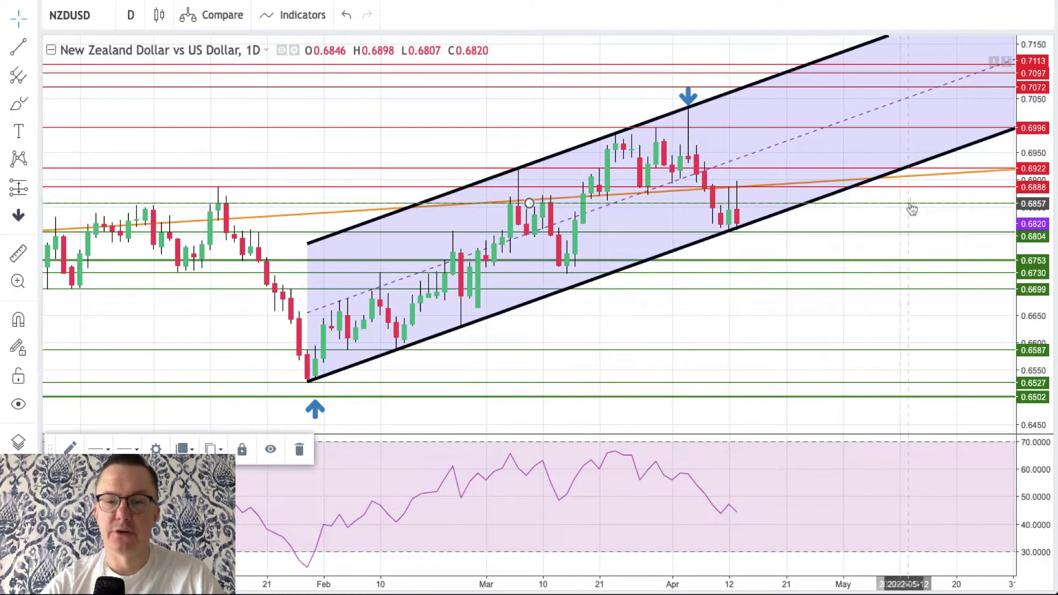
left_click(70, 449)
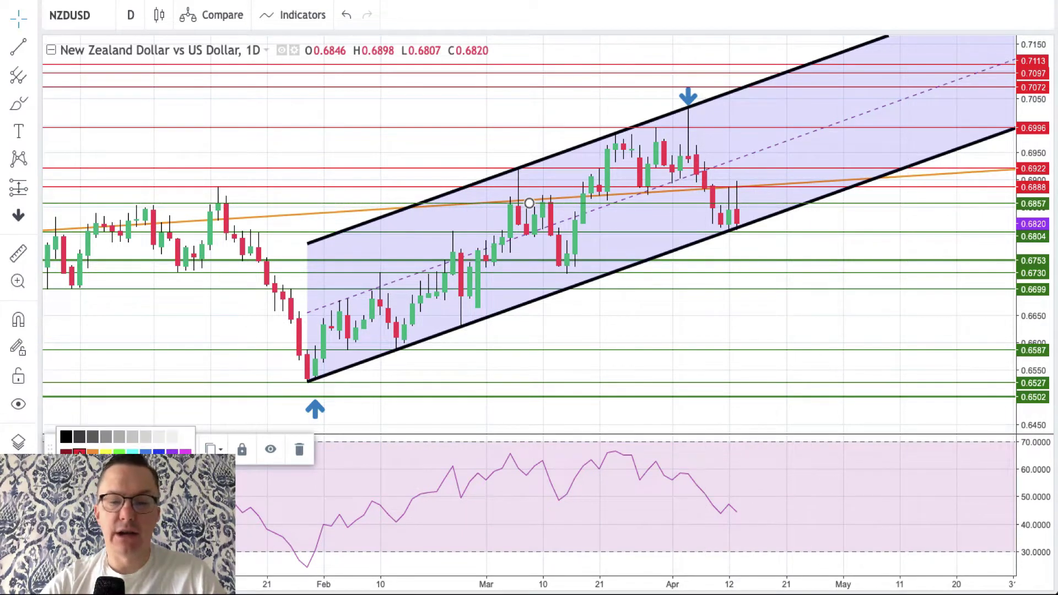
left_click(79, 453)
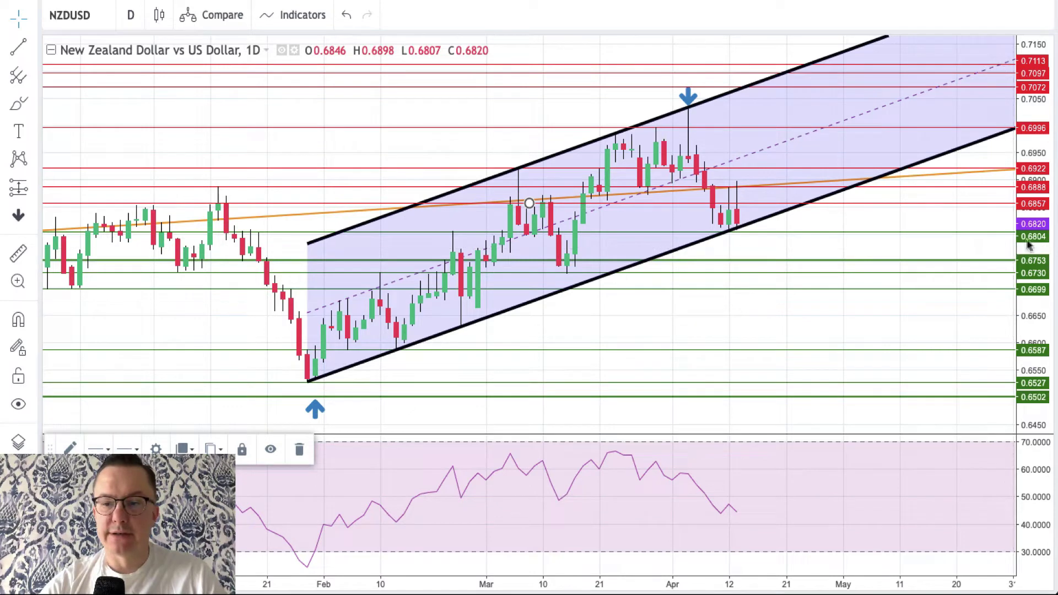
Step: Reduce the thickness of the green horizontal level line at 0.6753
left_click(730, 235)
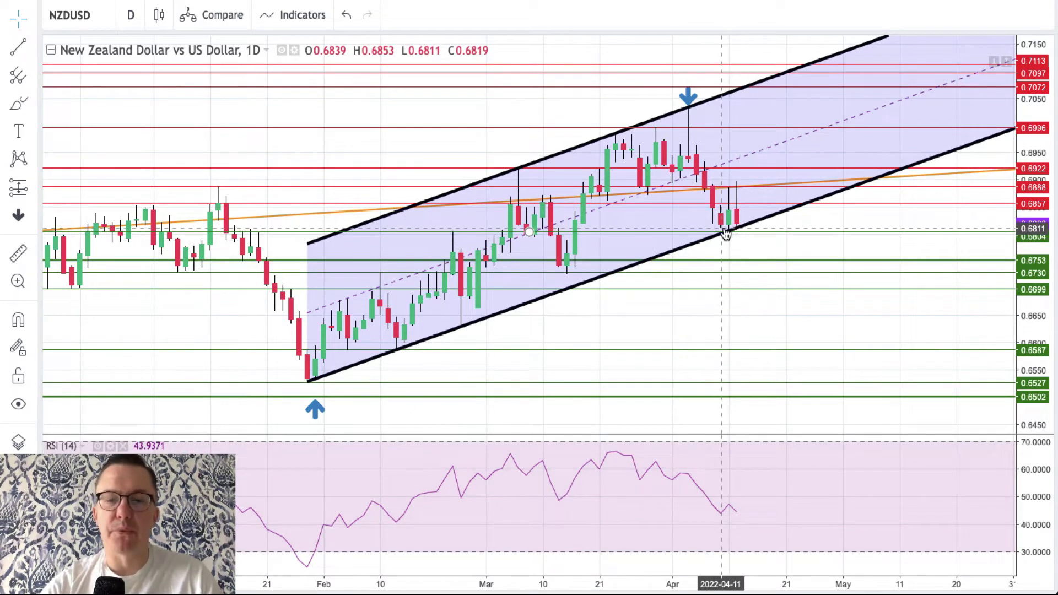
left_click(731, 236)
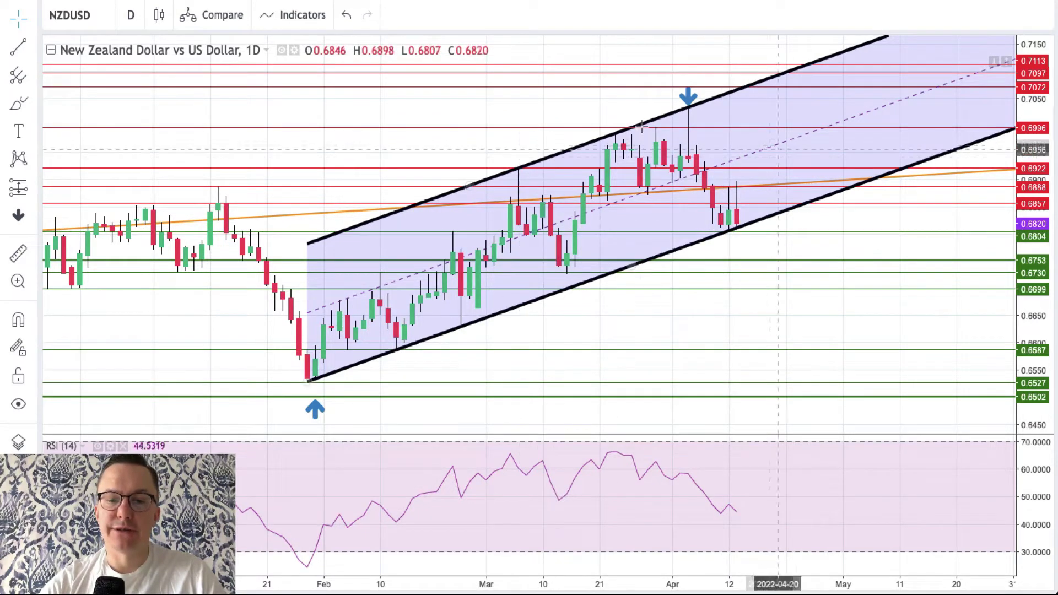
left_click(751, 241)
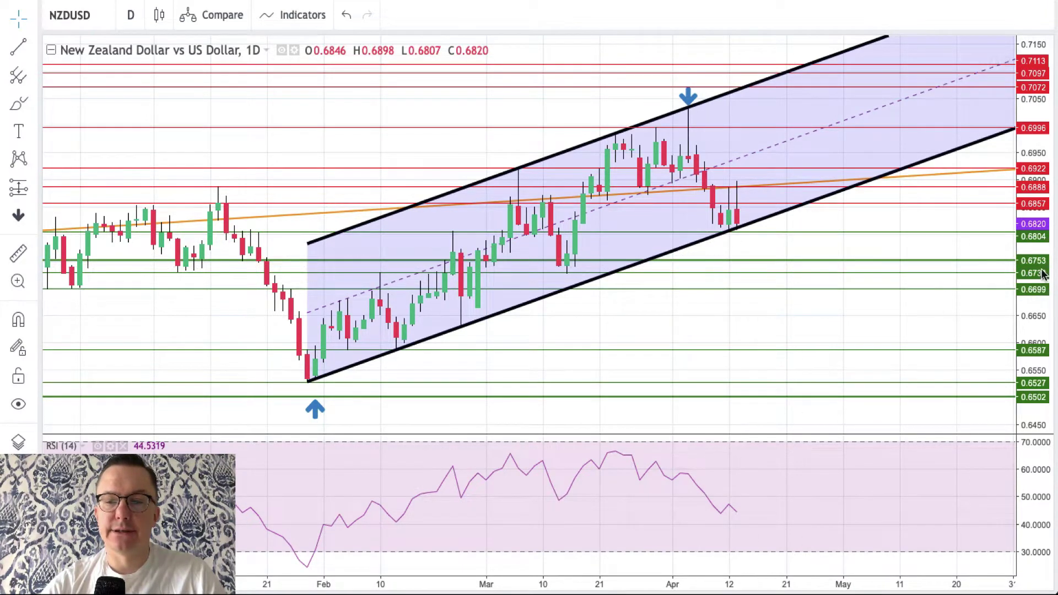
left_click(739, 263)
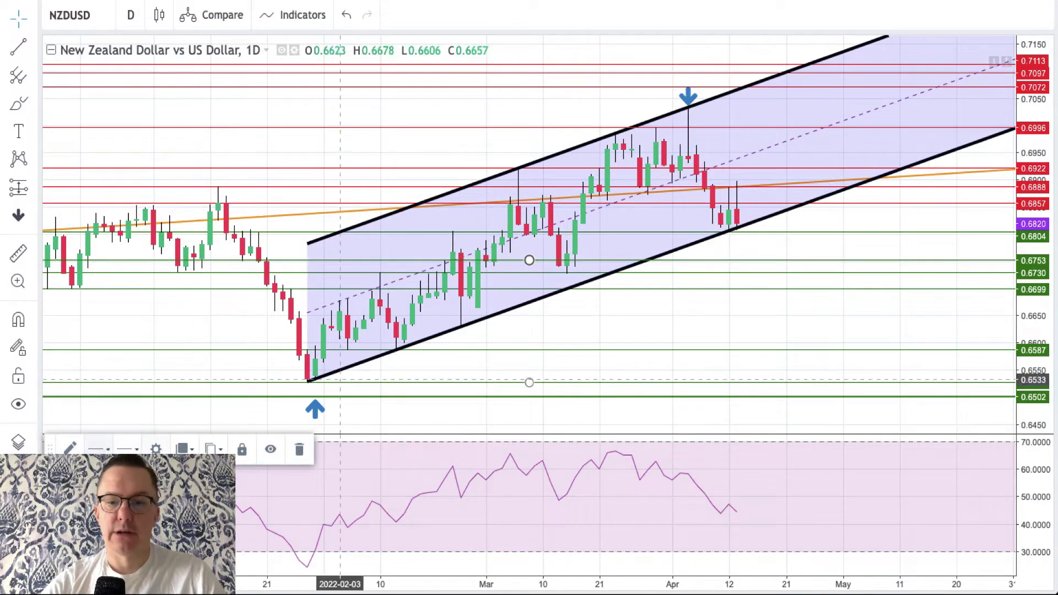
left_click(865, 253)
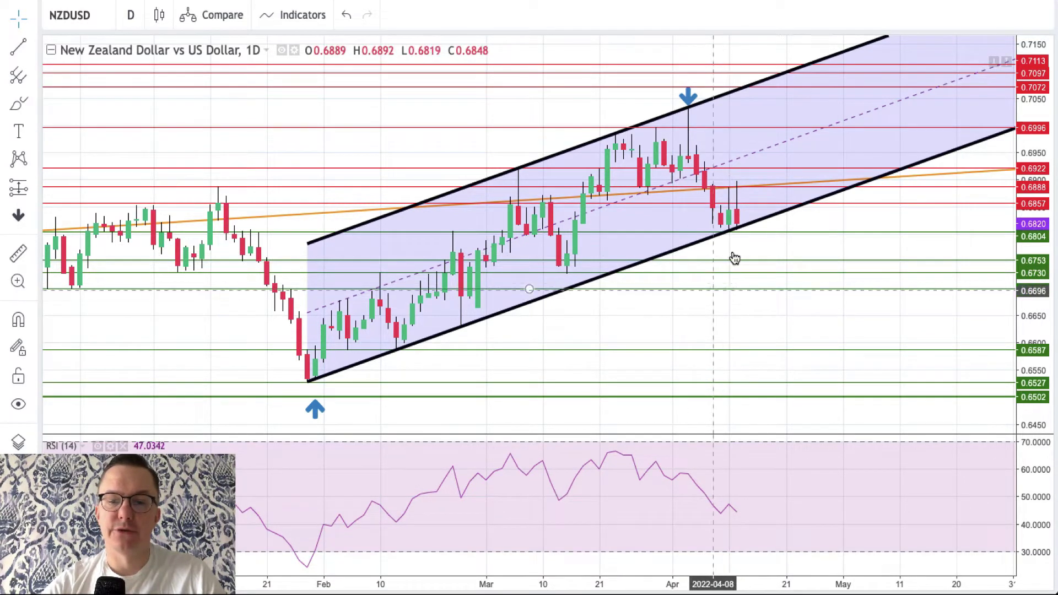
left_click(767, 267)
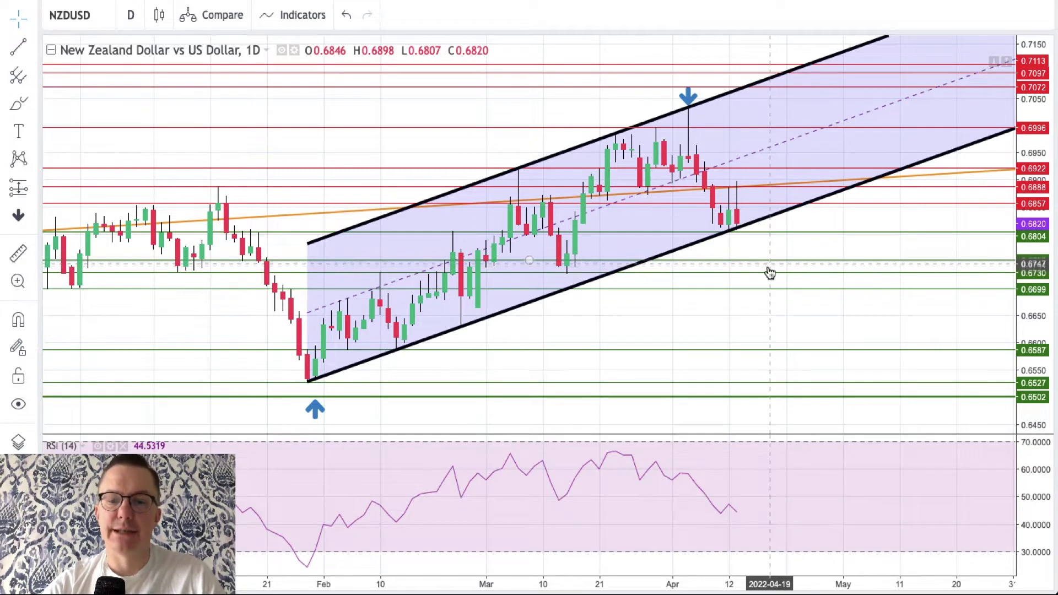
left_click_drag(768, 267, 764, 260)
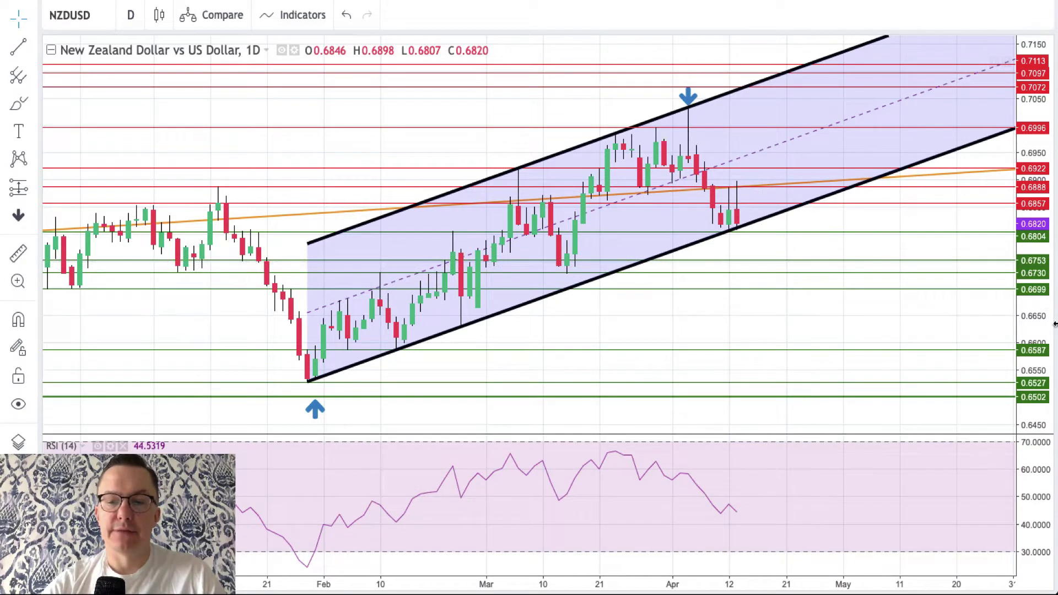
left_click(766, 291)
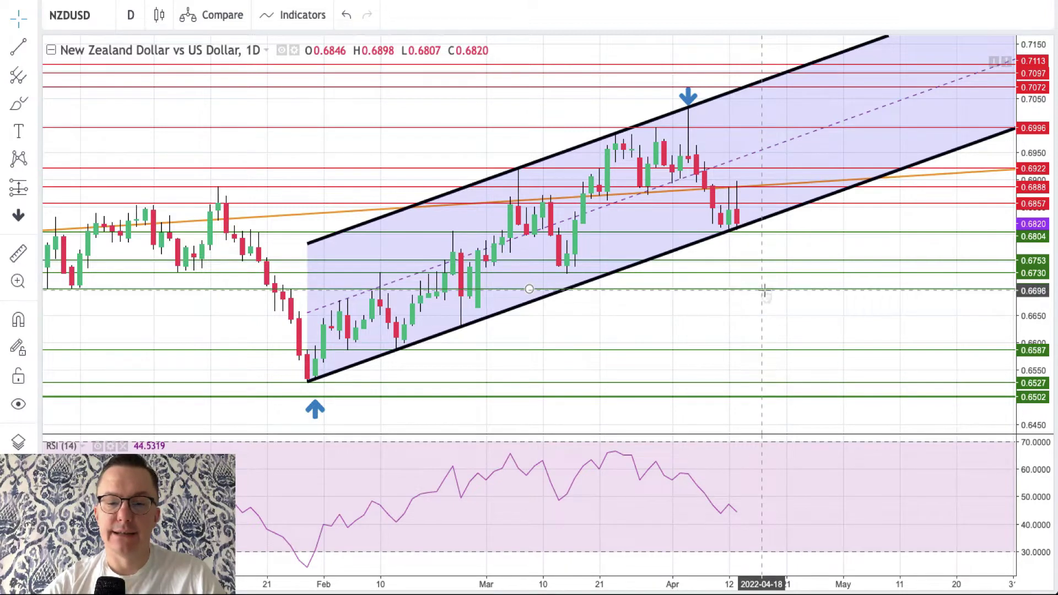
left_click_drag(763, 290, 910, 385)
key("ctrl+z")
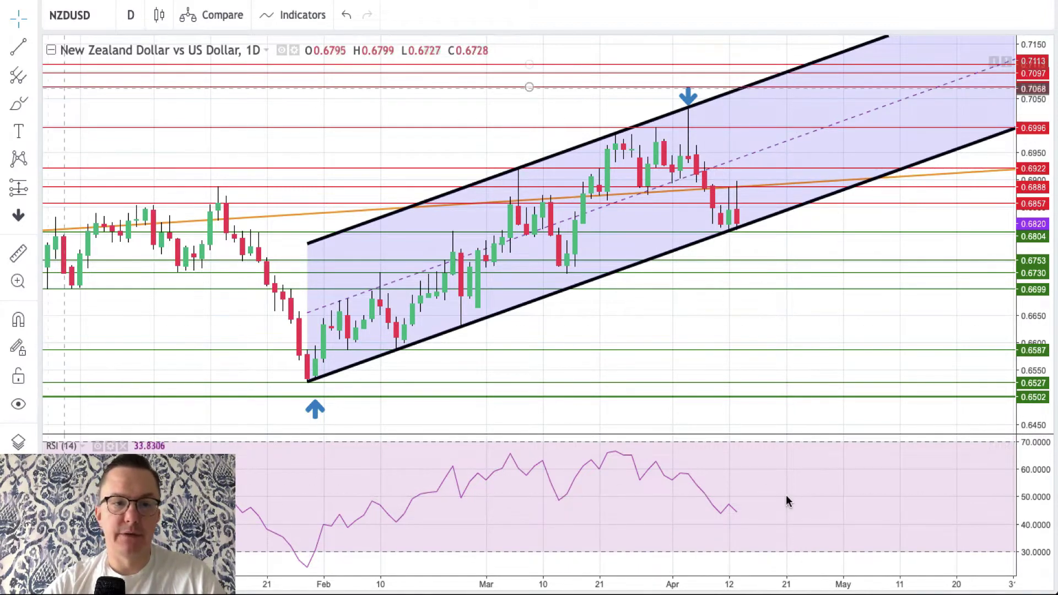
Step: Add a horizontal line at about 50 in the RSI pane and colour it black
left_click(33, 55)
left_click(83, 111)
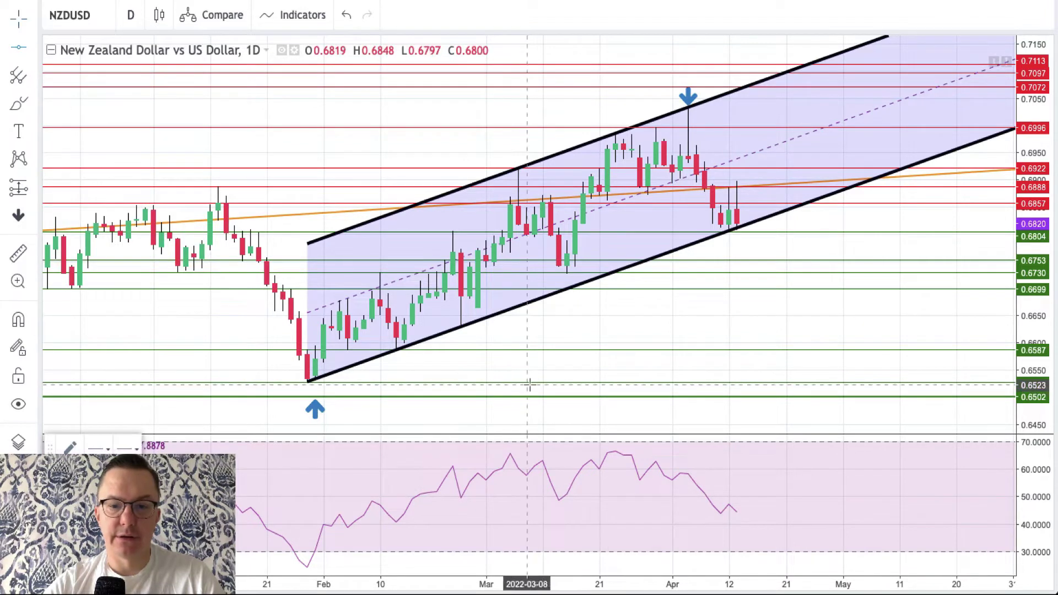
left_click(781, 497)
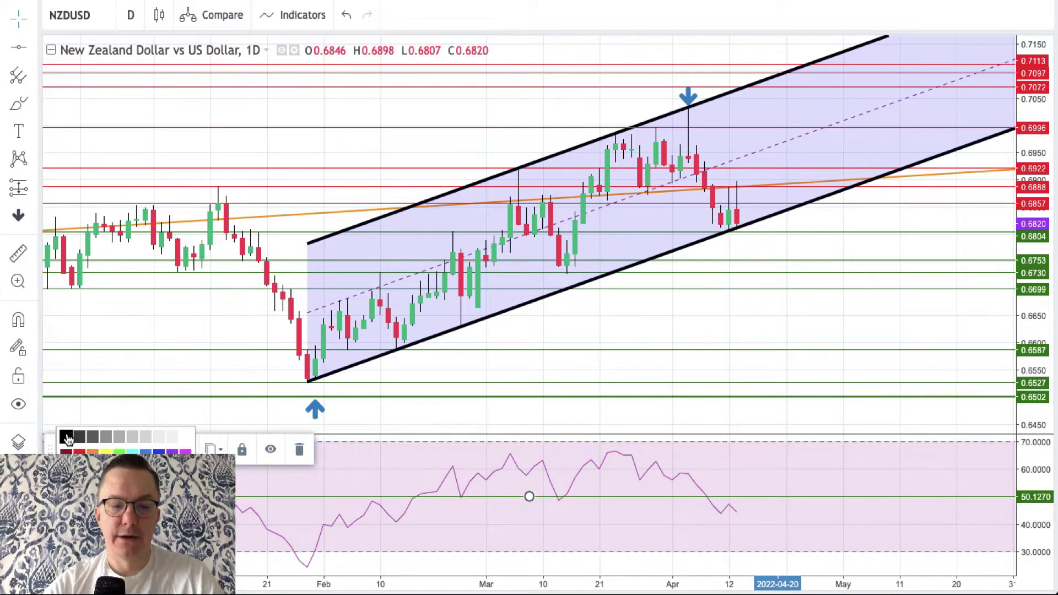
left_click(67, 439)
left_click(794, 512)
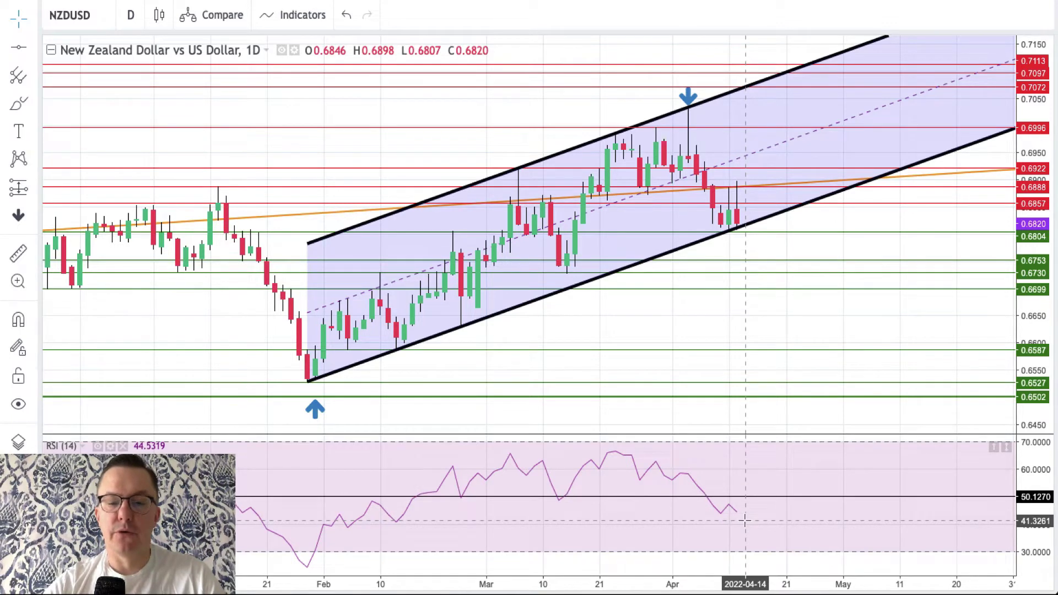
left_click_drag(1035, 469, 1035, 489)
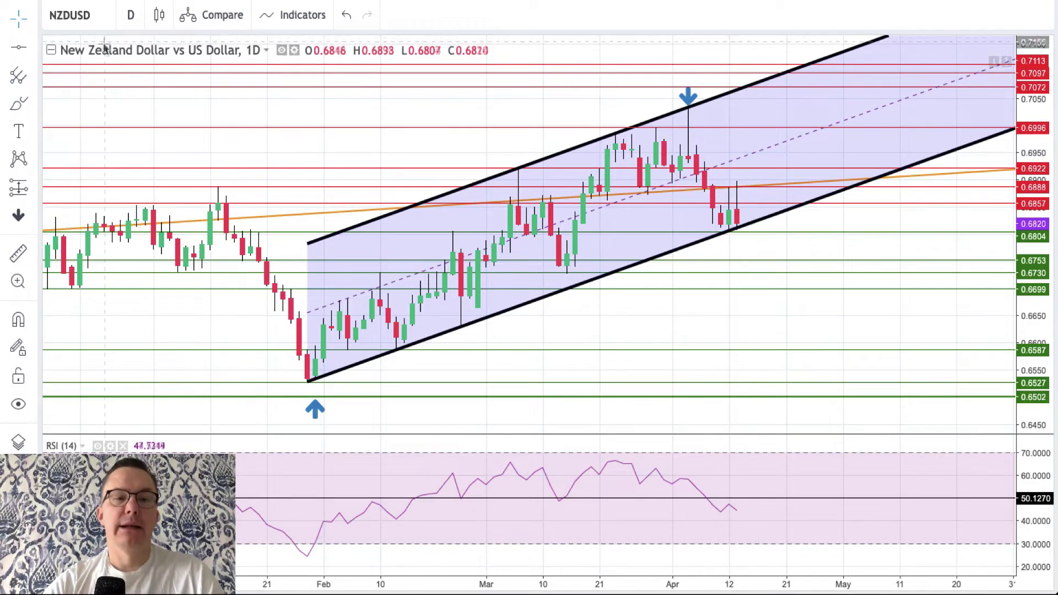
Step: Switch the chart from NZDUSD to the USDCAD pair
left_click(96, 15)
type("USDCAD")
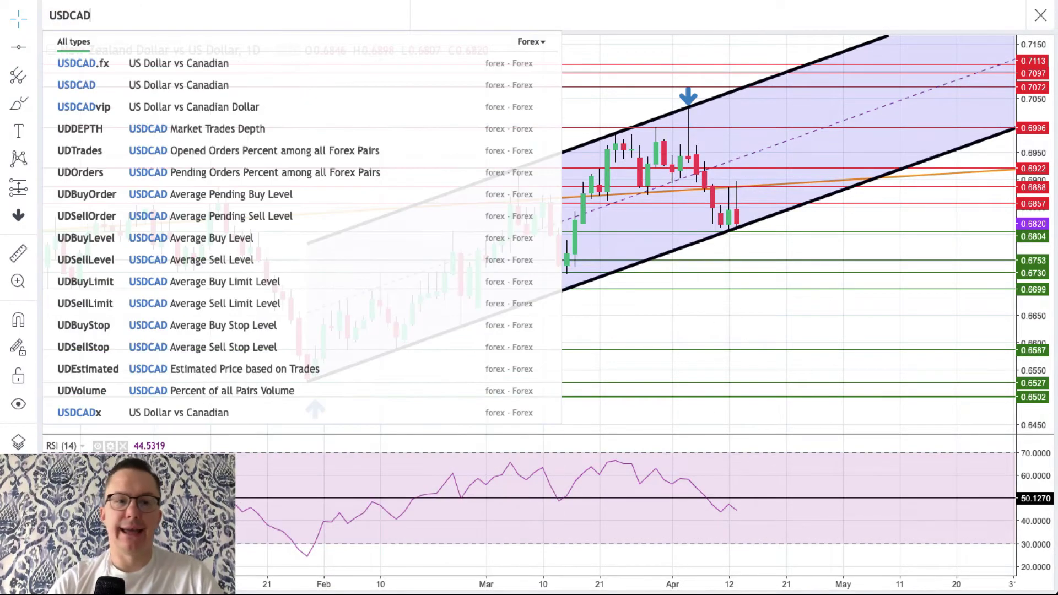
key("Return")
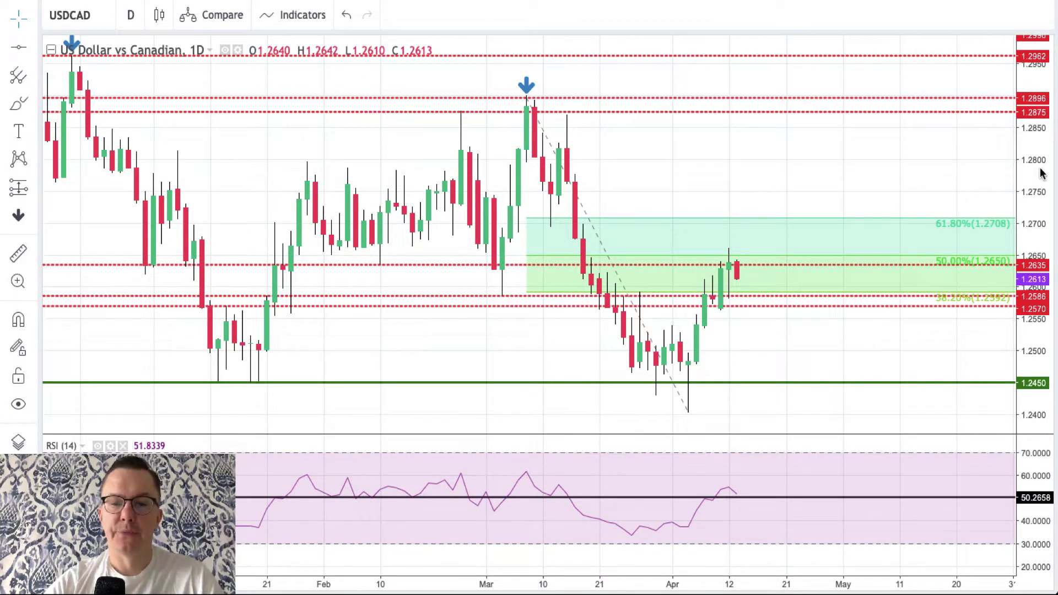
left_click_drag(1042, 170, 1041, 181)
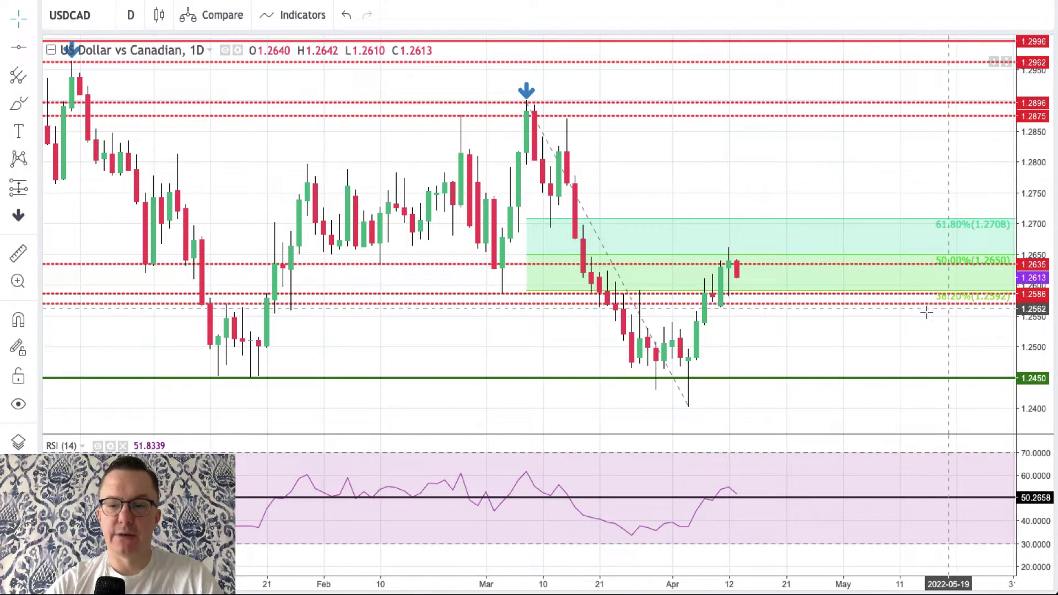
Step: Hide the 0.382 level of the Fibonacci retracement on the USDCAD chart, keeping the 0.5 and 0.618 levels
left_click(972, 263)
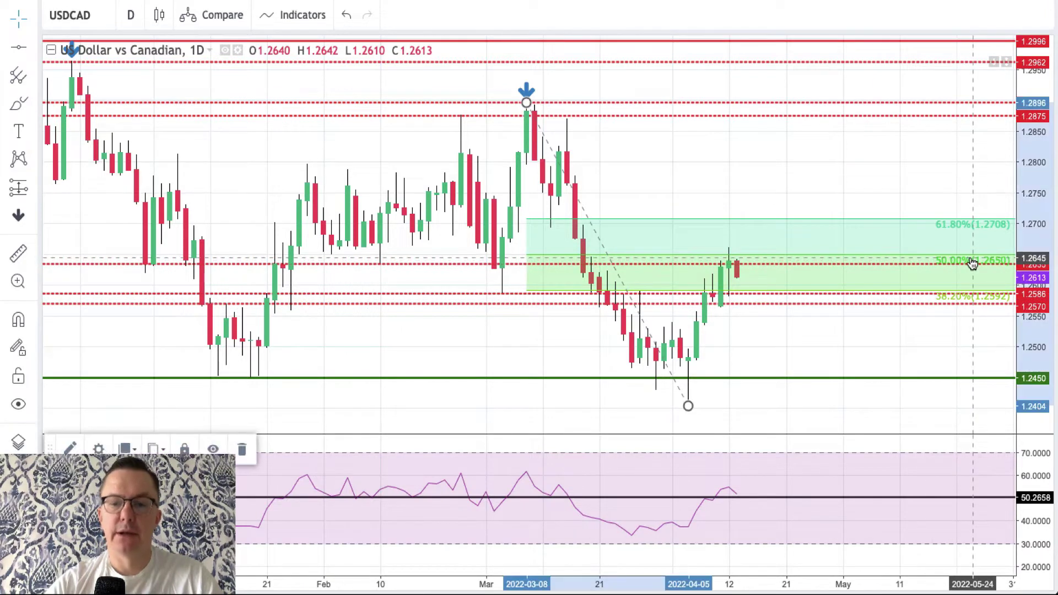
double_click(972, 262)
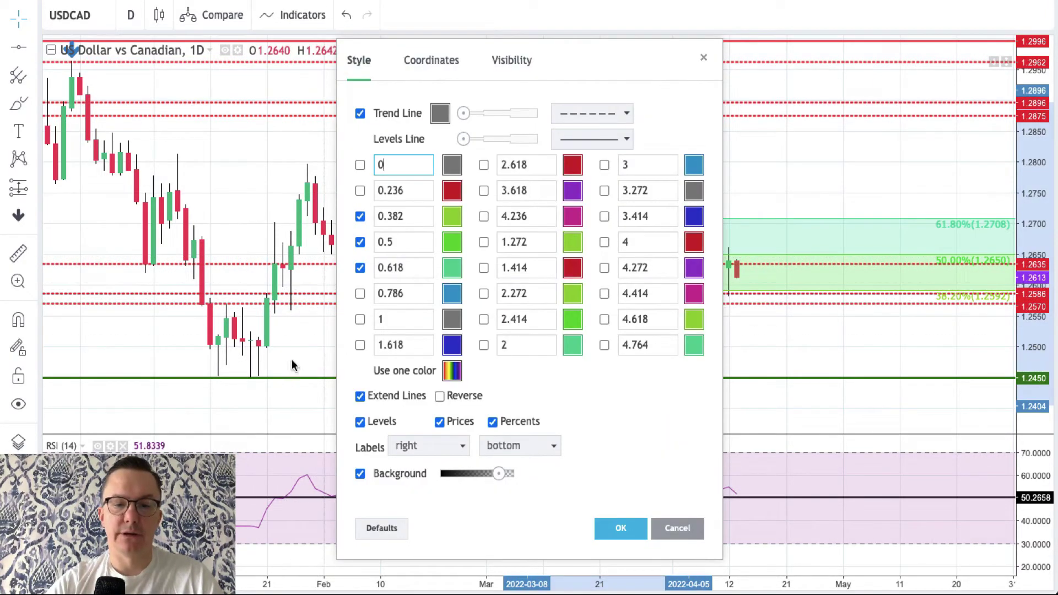
left_click(360, 217)
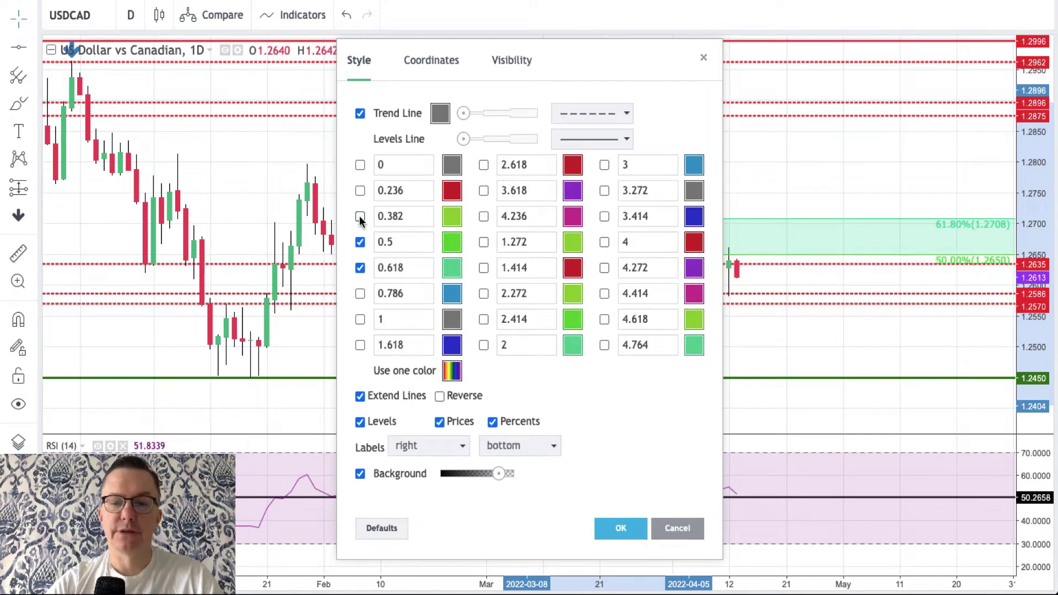
left_click(621, 528)
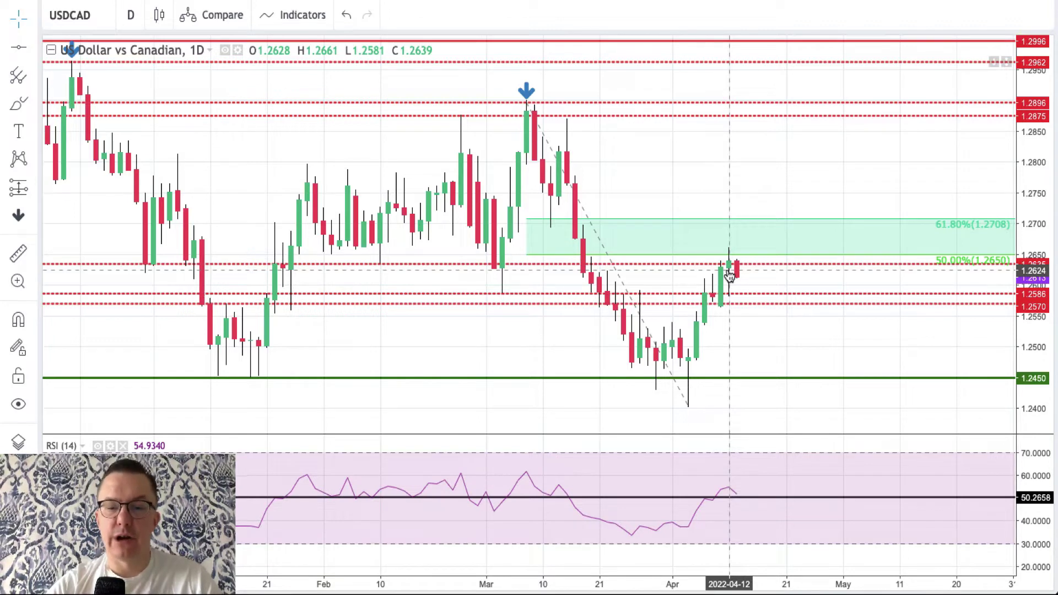
Step: Add a horizontal line at the early-April low, about 1.2403, and colour it green
left_click(18, 47)
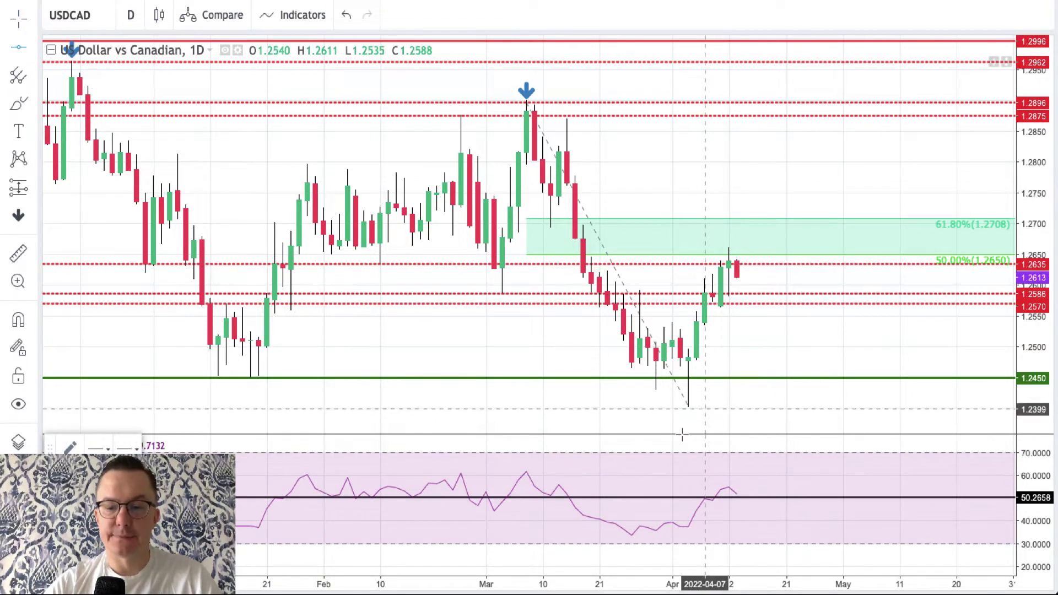
left_click(706, 406)
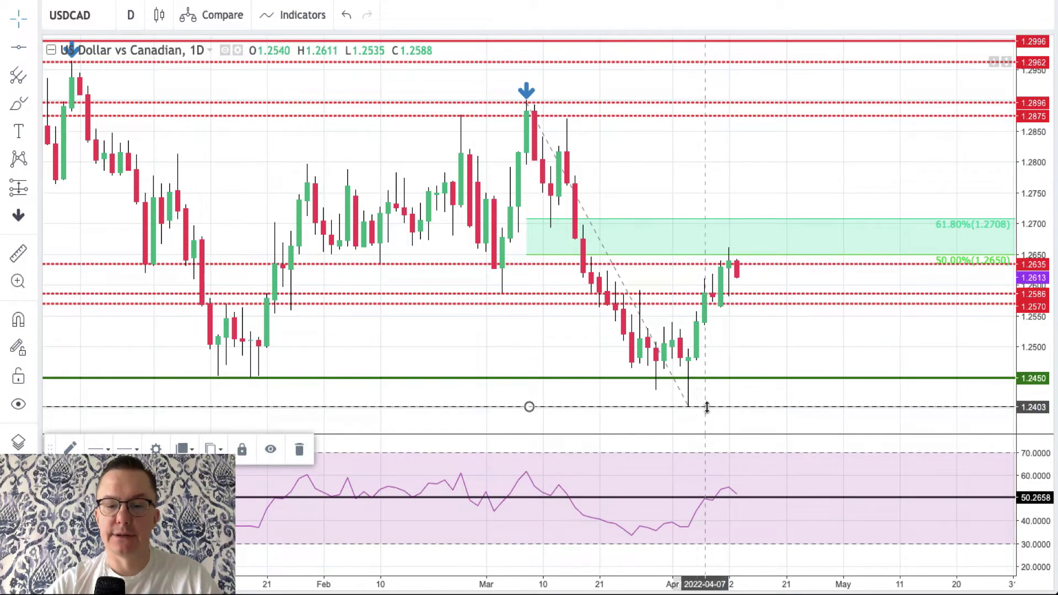
left_click(70, 449)
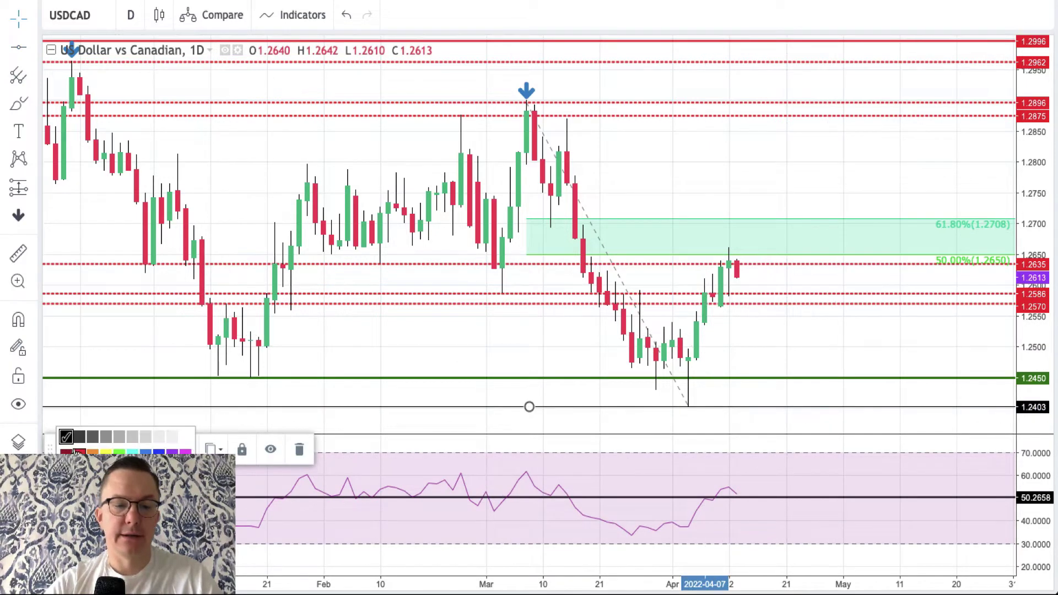
left_click(119, 452)
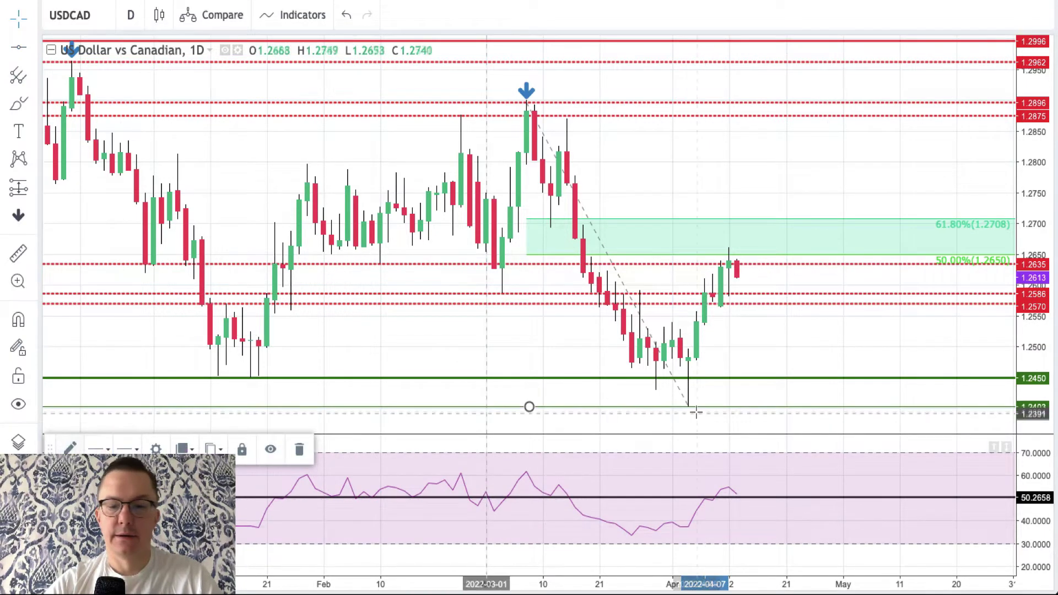
left_click(830, 347)
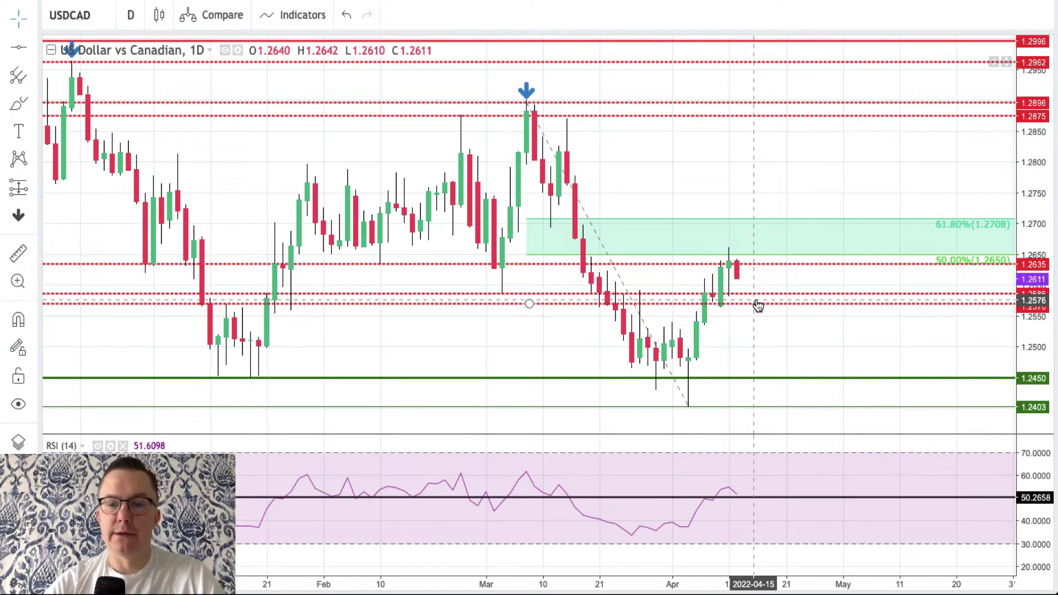
left_click_drag(759, 307, 761, 272)
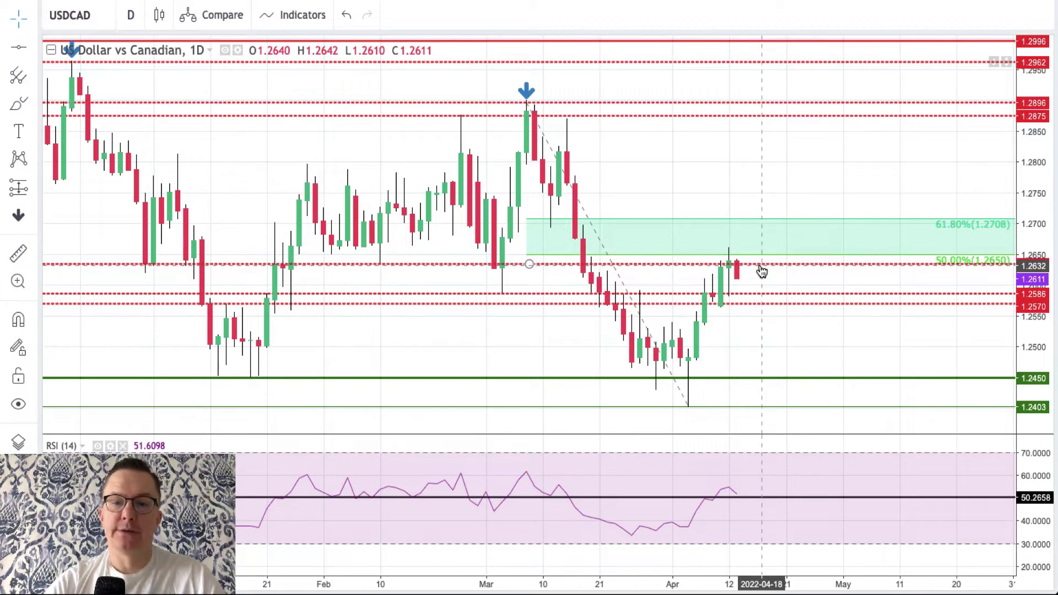
left_click_drag(762, 272, 761, 270)
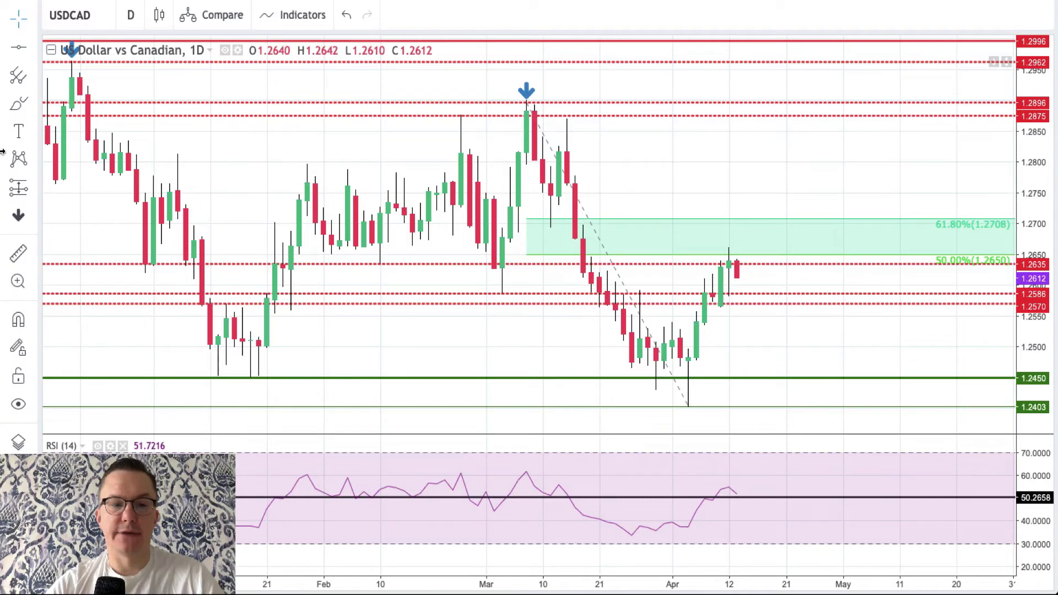
Step: Draw an Elliott Correction Wave (ABC) from the 8 March high through about 1.2403 and 1.2688 to about 1.2393 in early May
left_click(31, 191)
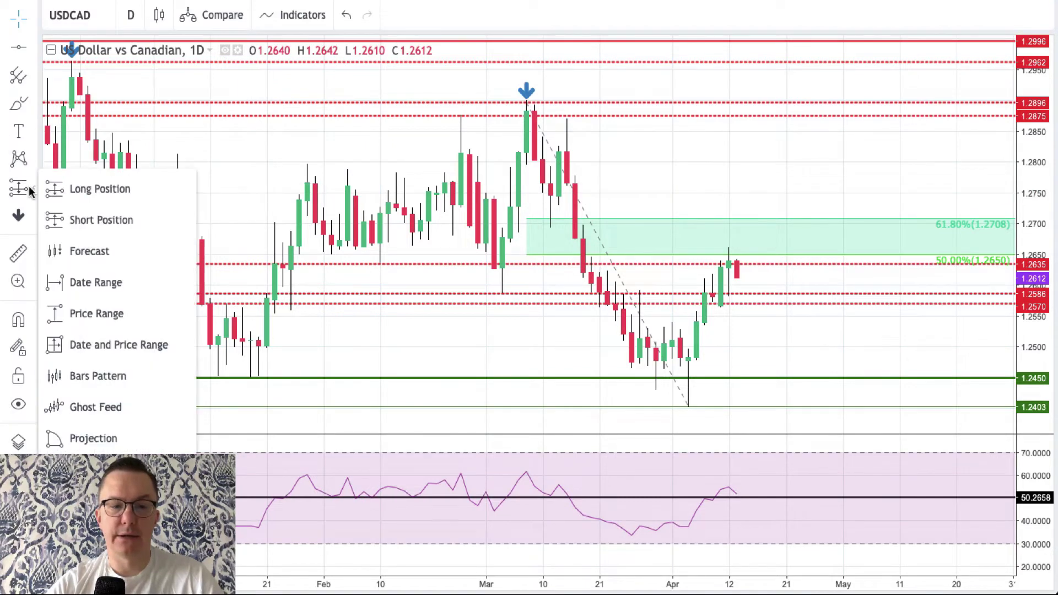
left_click(30, 163)
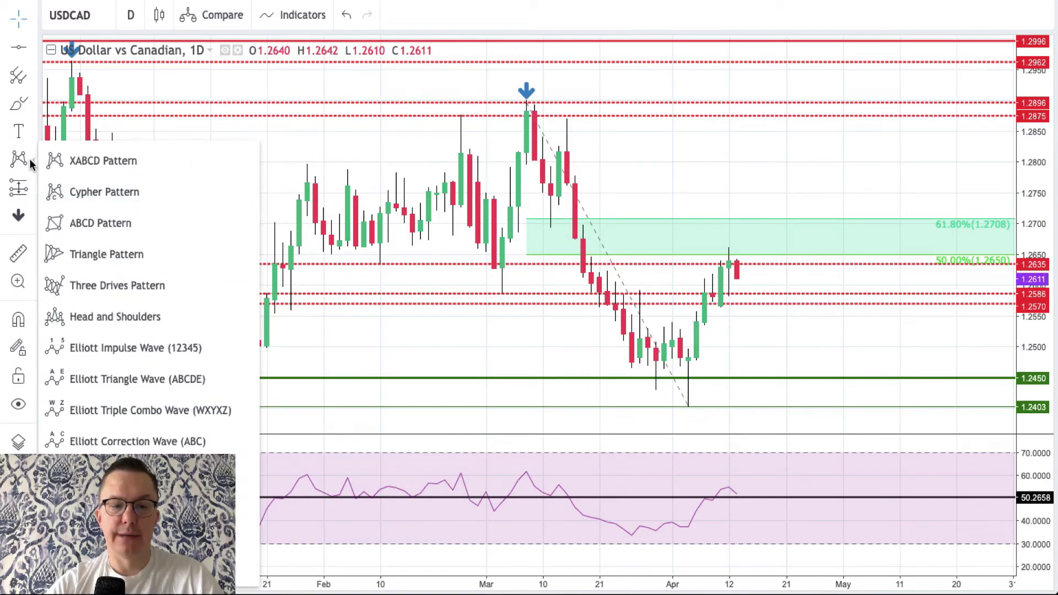
left_click(123, 438)
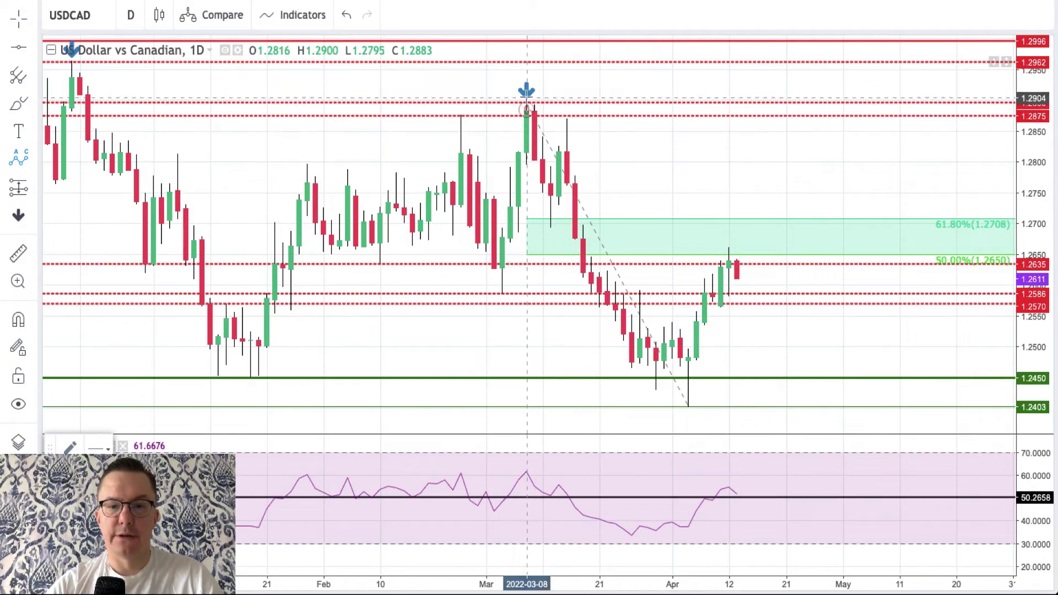
left_click(527, 99)
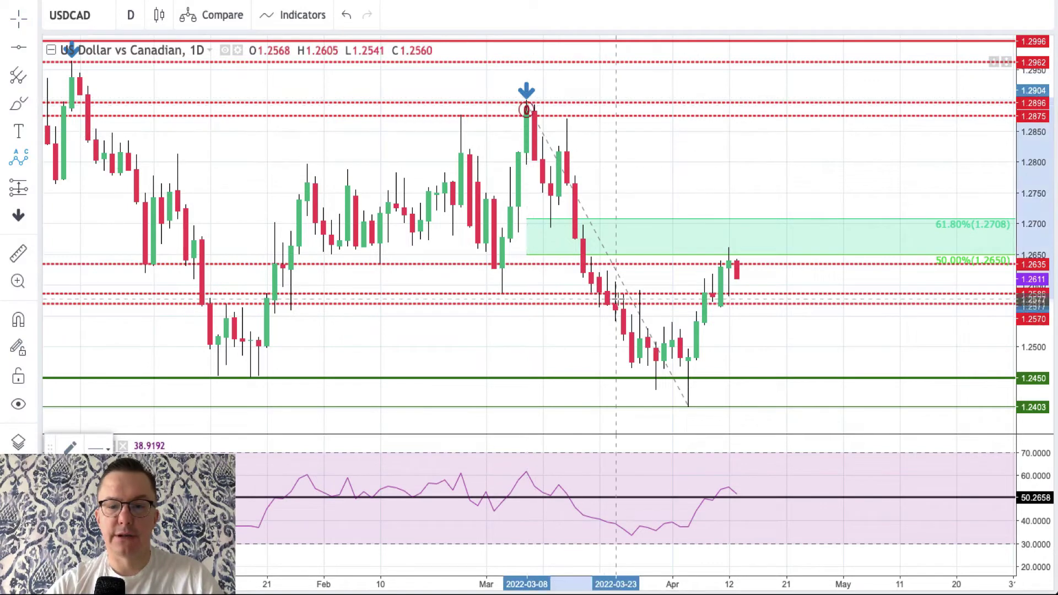
left_click(689, 407)
left_click(745, 232)
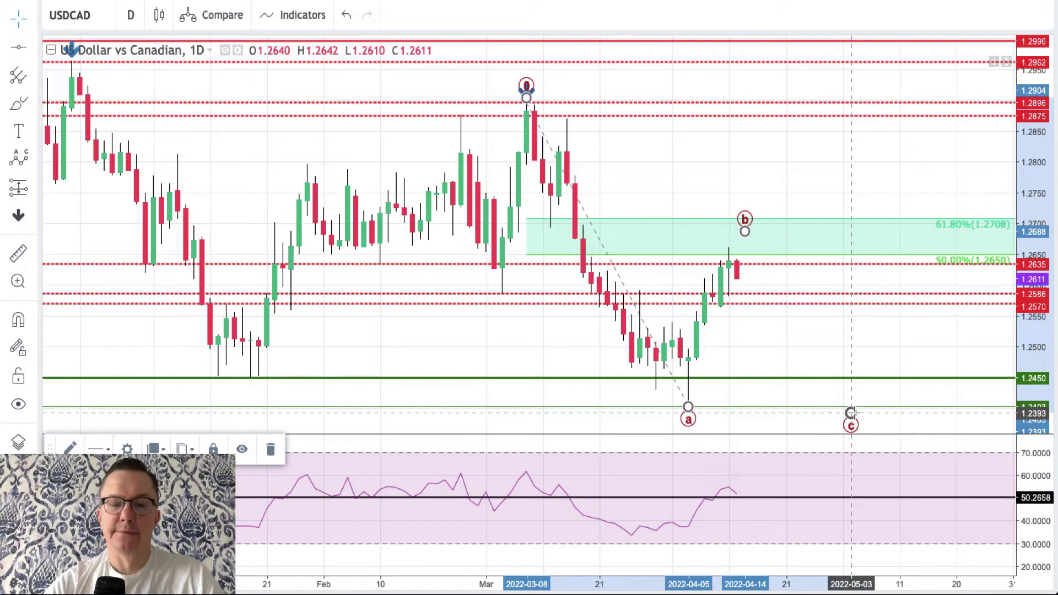
Step: Show the connecting wave line of the Elliott correction wave on the USDCAD chart
double_click(851, 412)
left_click(406, 332)
left_click(575, 386)
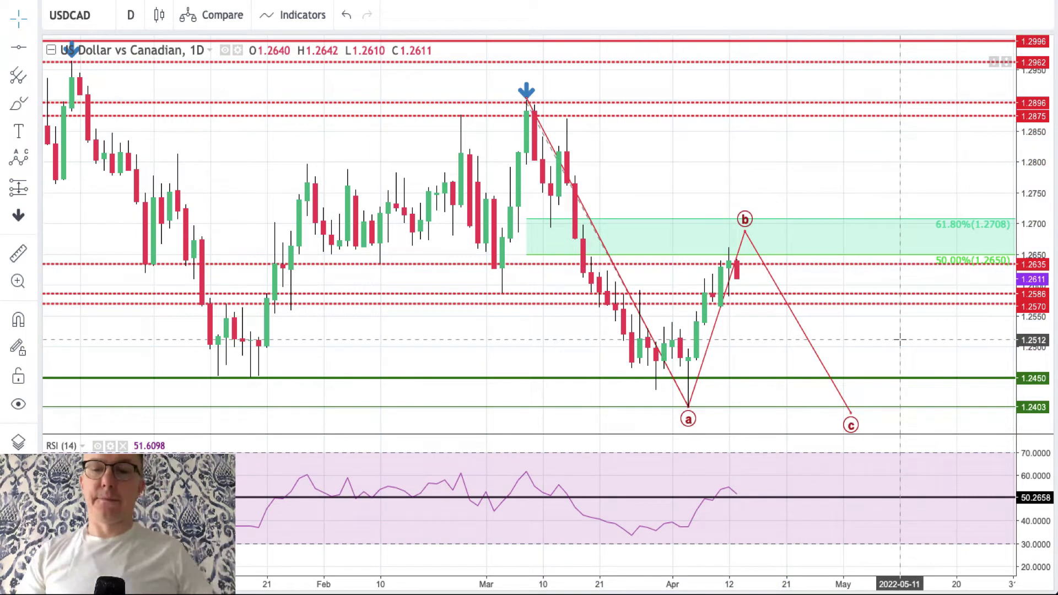
Step: Search for OIL and switch the chart to Crude Light Sweet Oil, Current Month (#CL)
left_click(98, 14)
type("OIL")
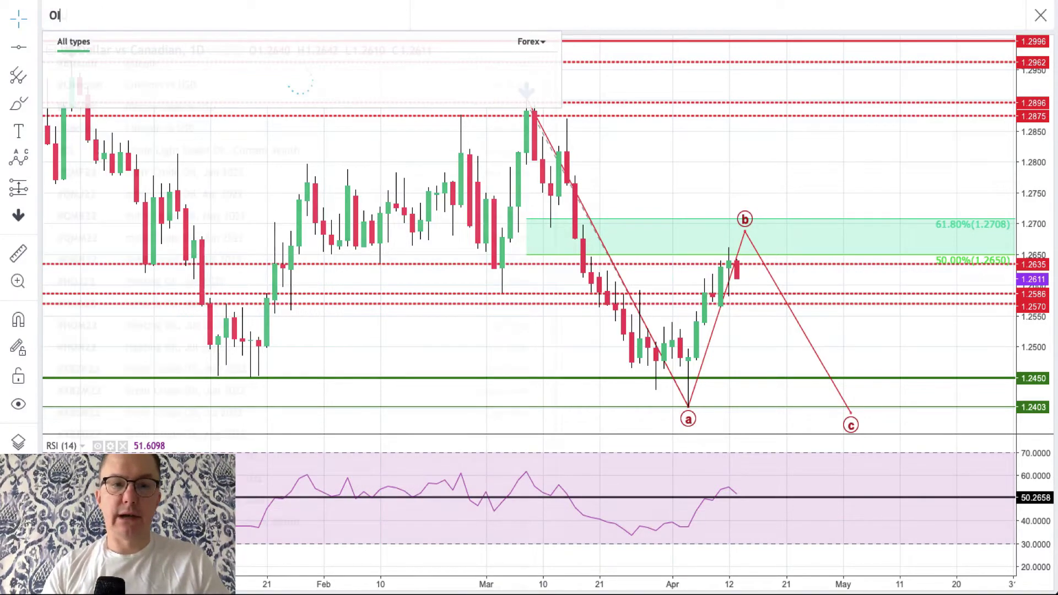
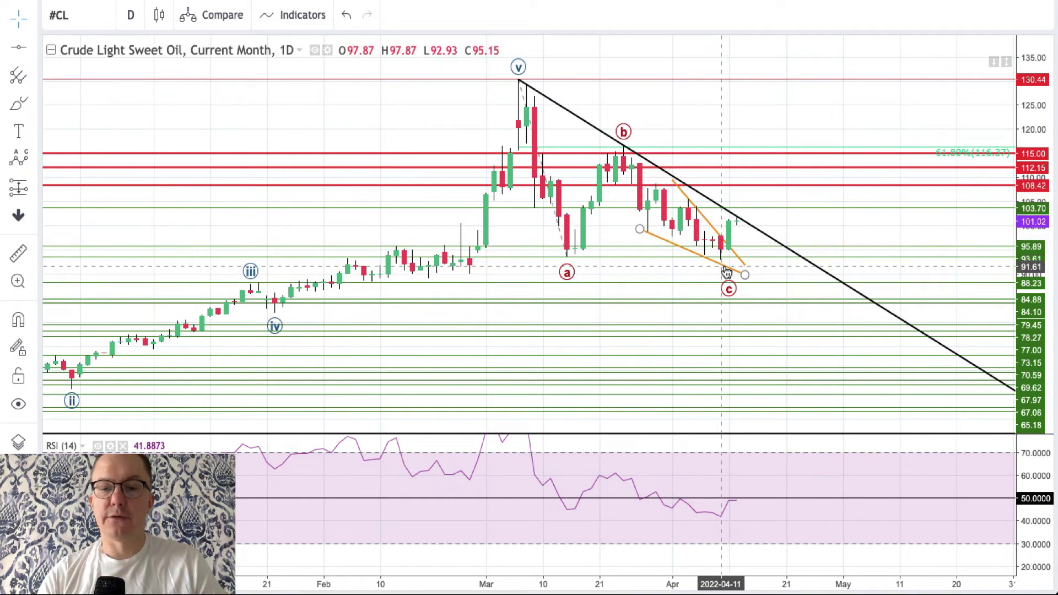
Step: Move the lower orange wedge line's end to about 90.64 and the wave c point to the 11 April low at about 92.42
left_click(747, 276)
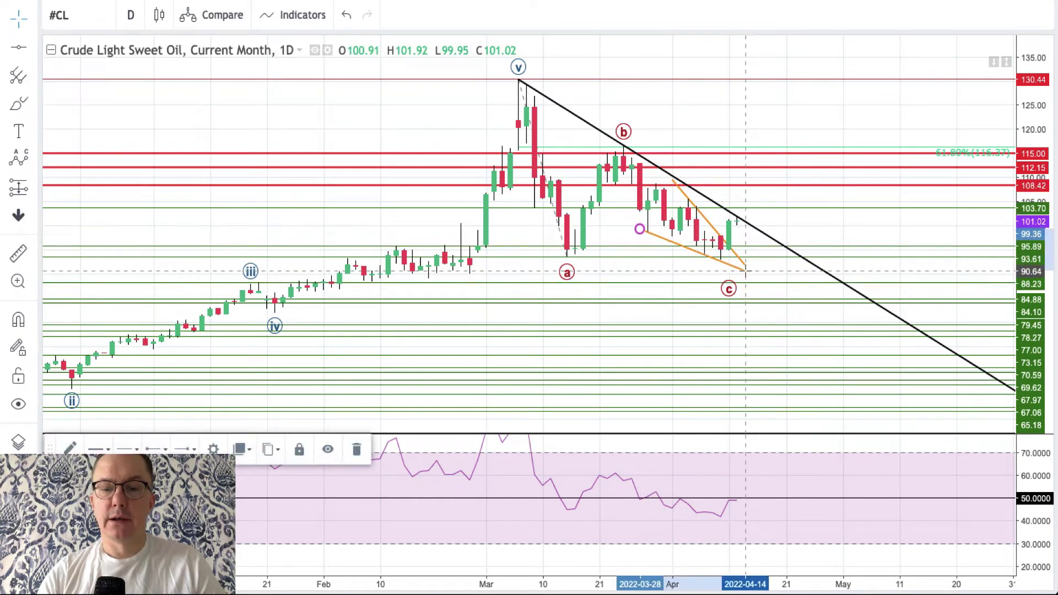
left_click(698, 278)
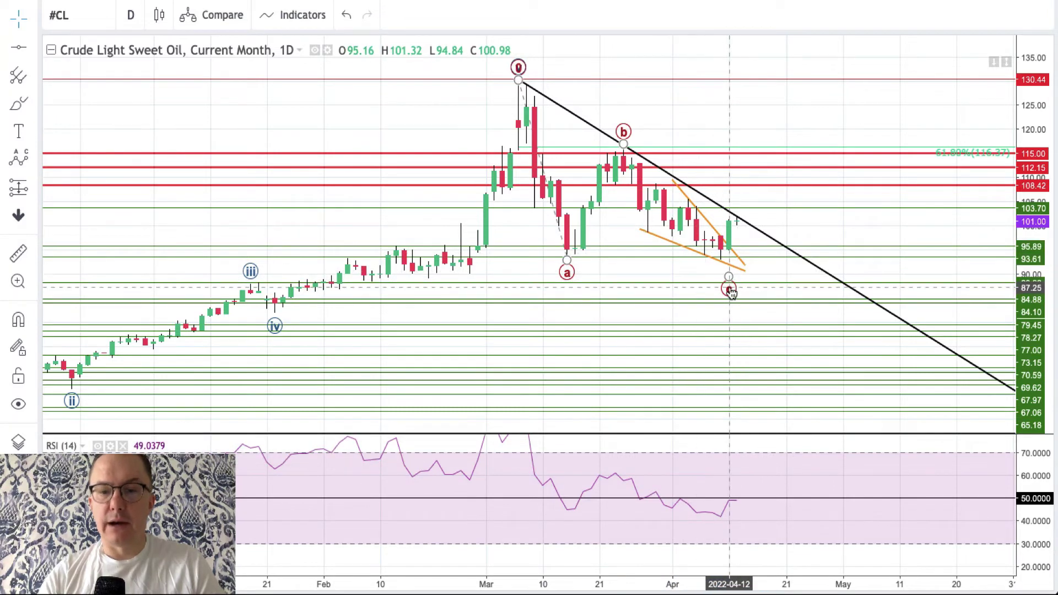
left_click_drag(729, 277, 722, 263)
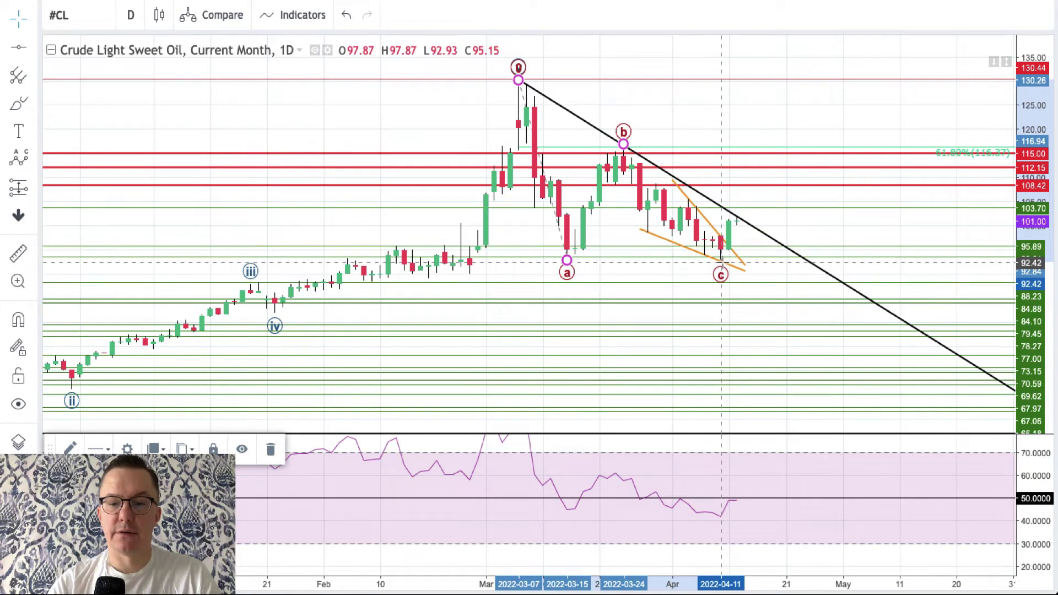
left_click(600, 274)
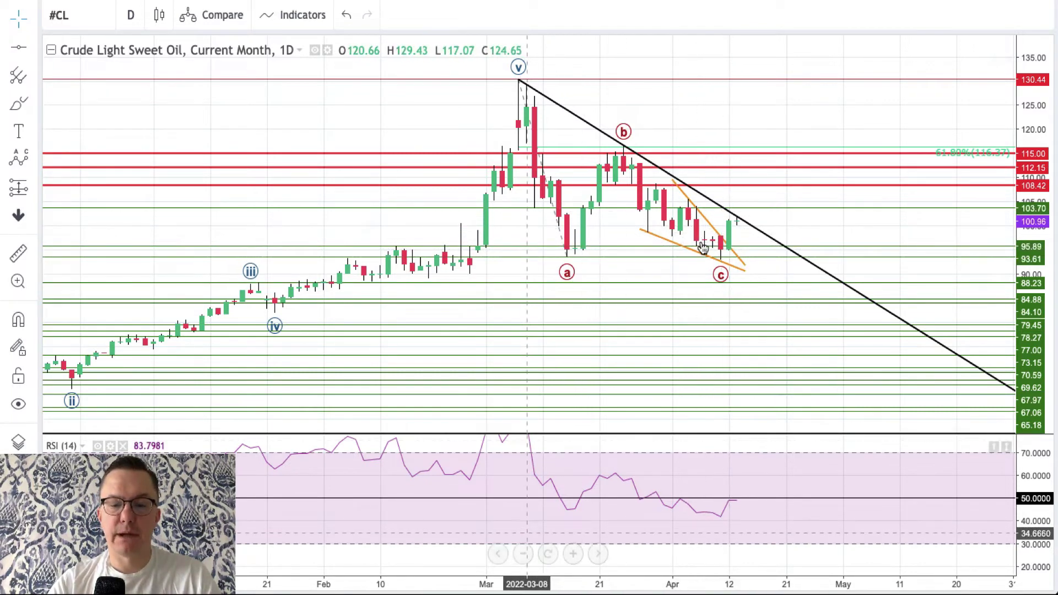
Step: Recolour the green horizontal level line at 103.70 red on the crude oil chart
left_click(575, 556)
left_click(574, 556)
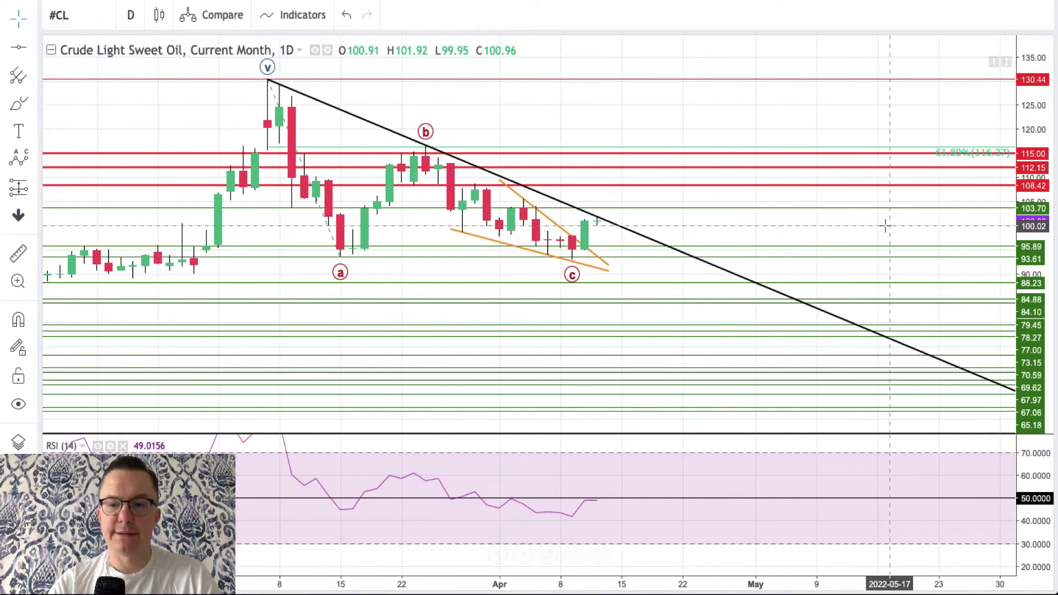
left_click_drag(1038, 132, 1039, 142)
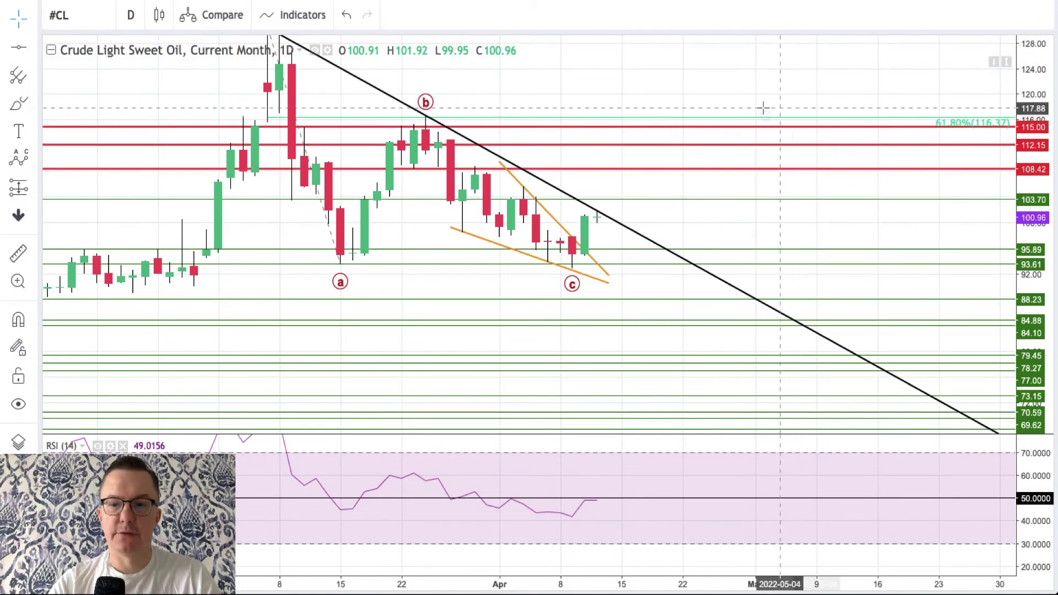
left_click_drag(1032, 243, 1032, 276)
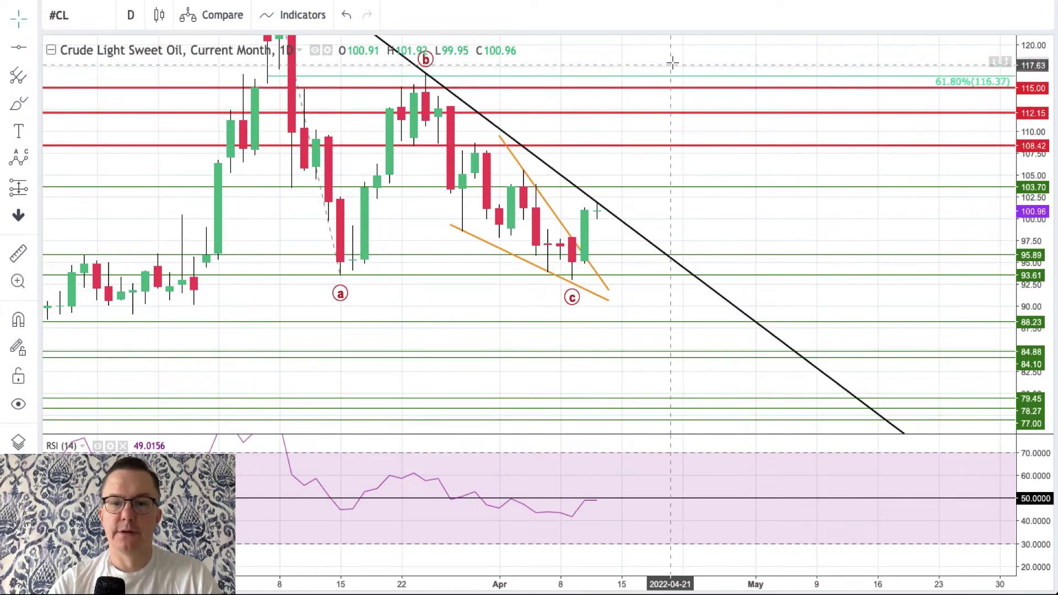
left_click_drag(673, 61, 860, 255)
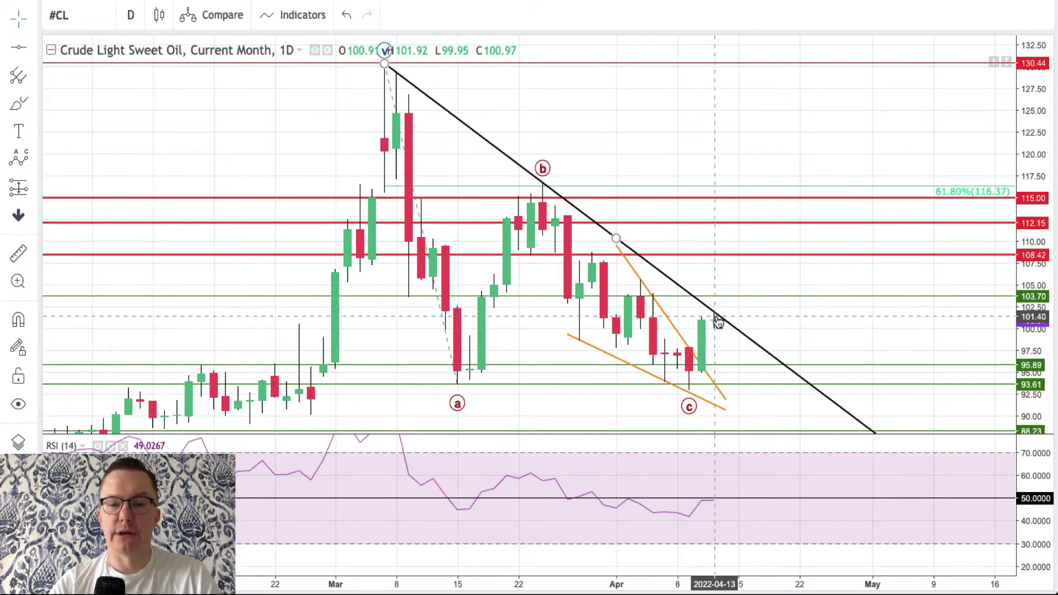
left_click(738, 297)
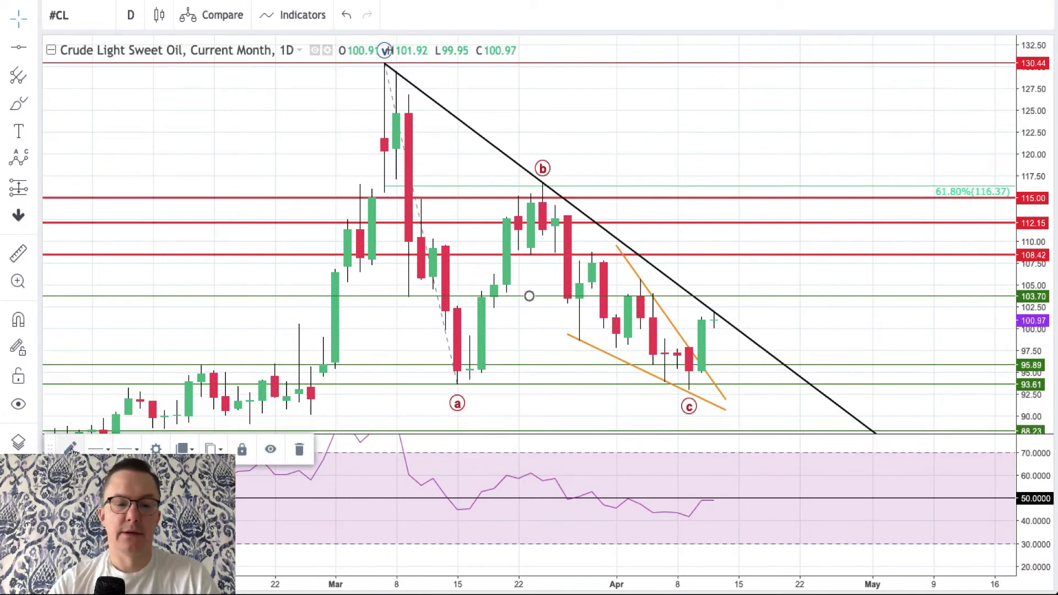
left_click(70, 450)
left_click(79, 452)
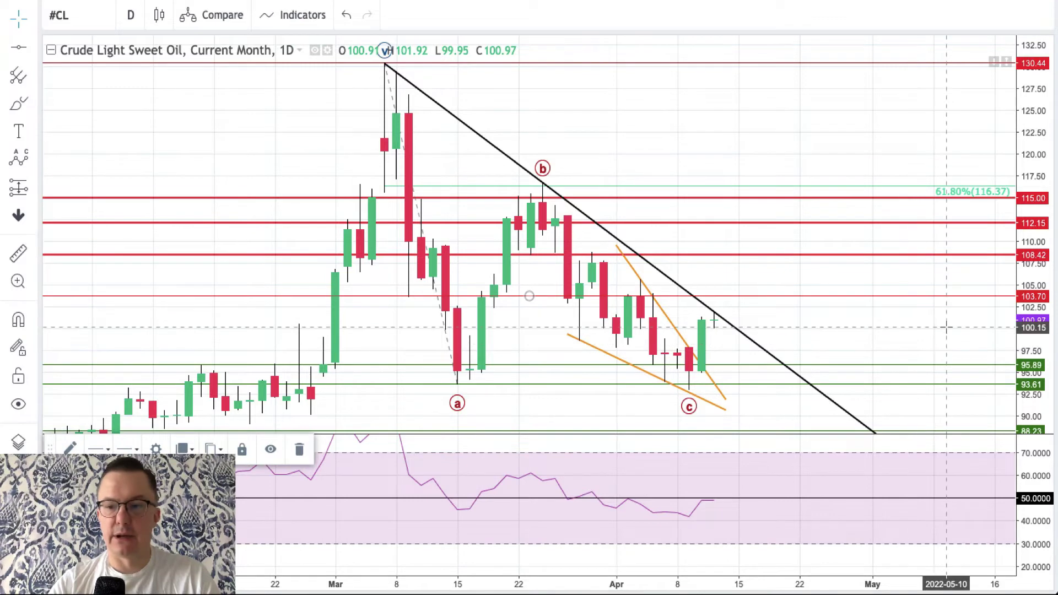
left_click(808, 288)
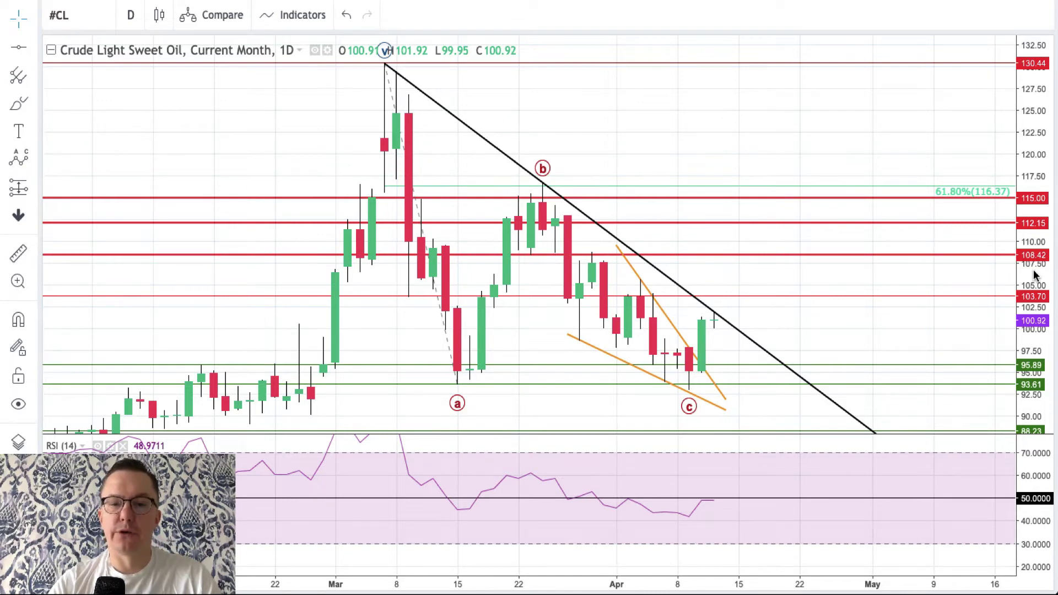
Step: Delete the Fibonacci retracement with the 61.80% level from the crude oil chart
left_click_drag(923, 128, 917, 146)
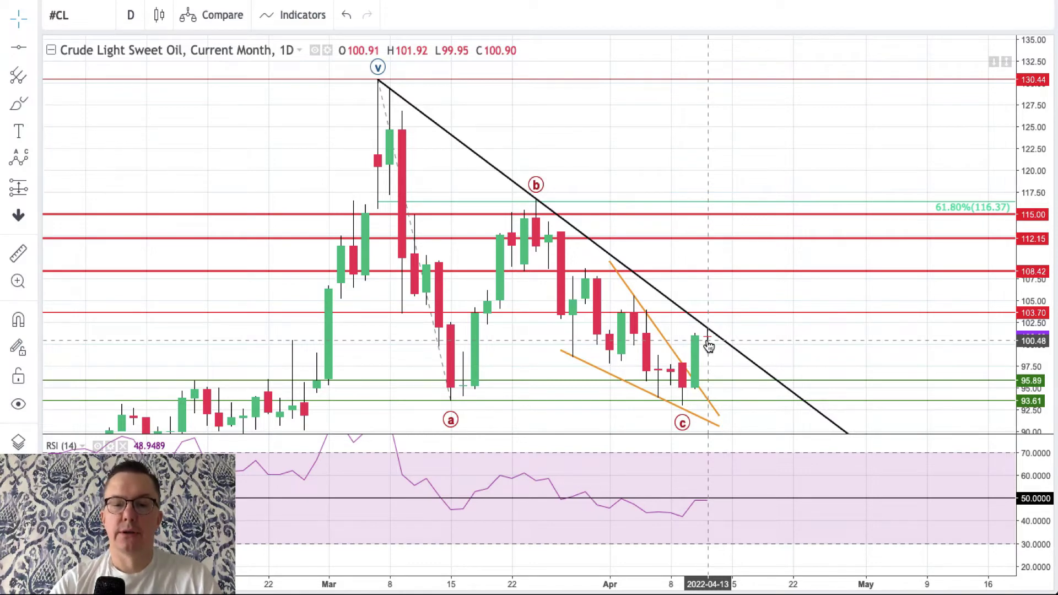
left_click(959, 203)
key("Delete")
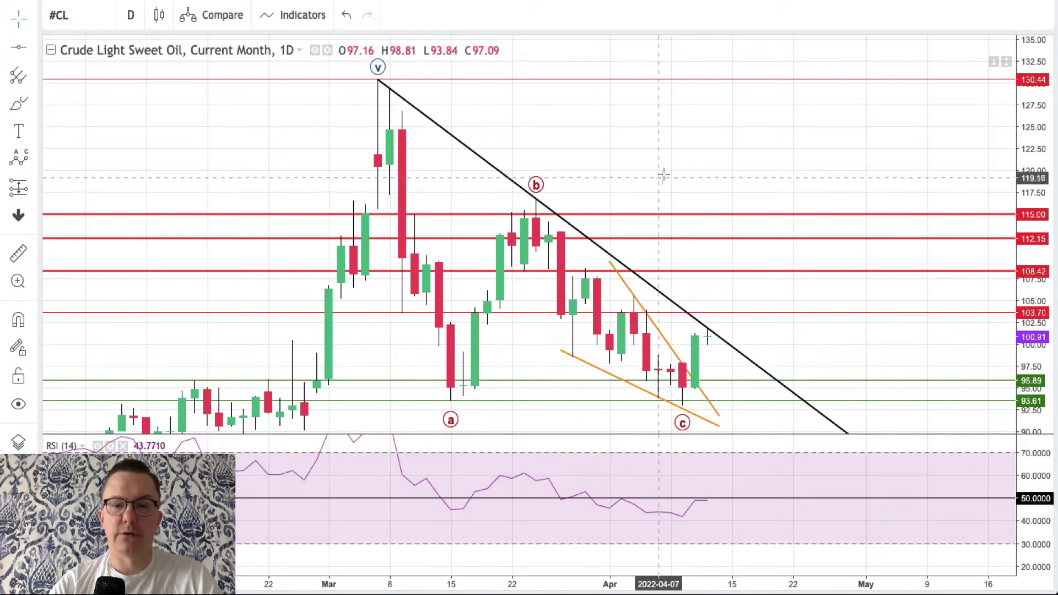
Step: Move the green horizontal level line at 95.89 down to 92.95, at the wave c low on the crude oil chart
left_click_drag(683, 156, 713, 157)
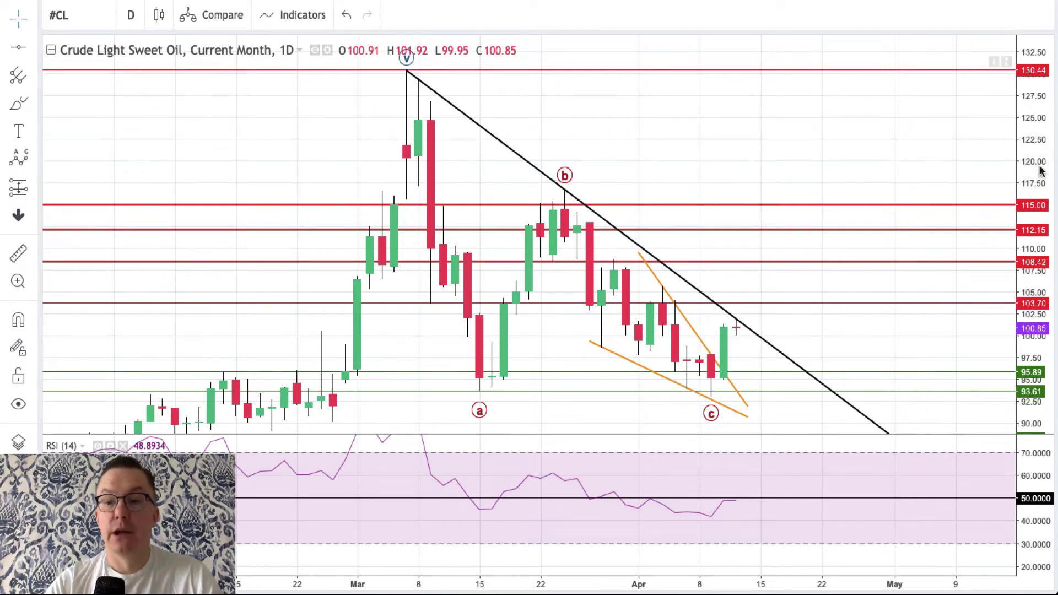
left_click_drag(1034, 143, 1034, 160)
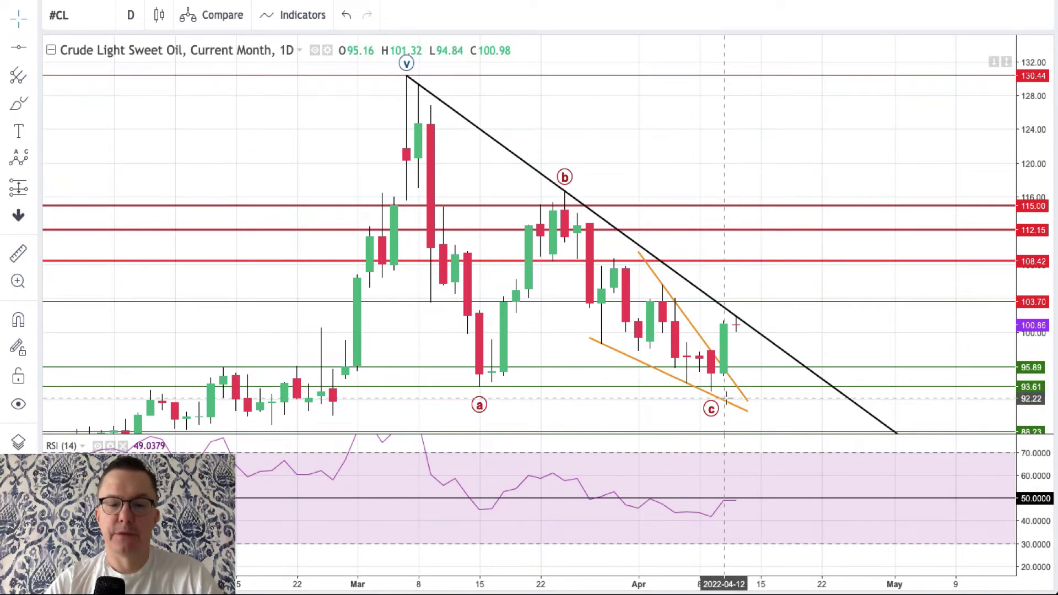
left_click(773, 373)
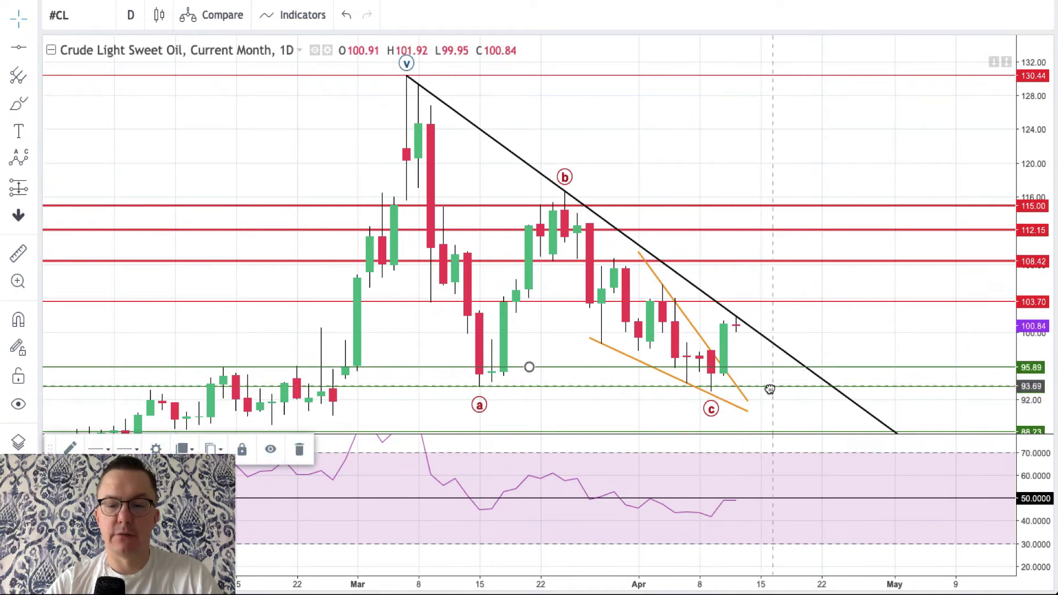
left_click_drag(531, 374, 530, 392)
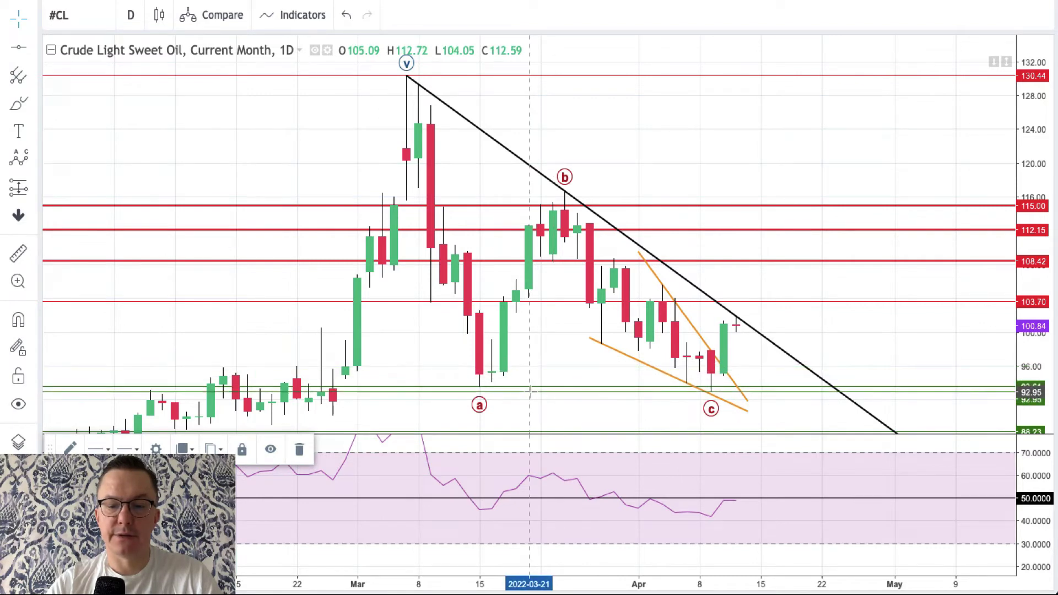
left_click(884, 337)
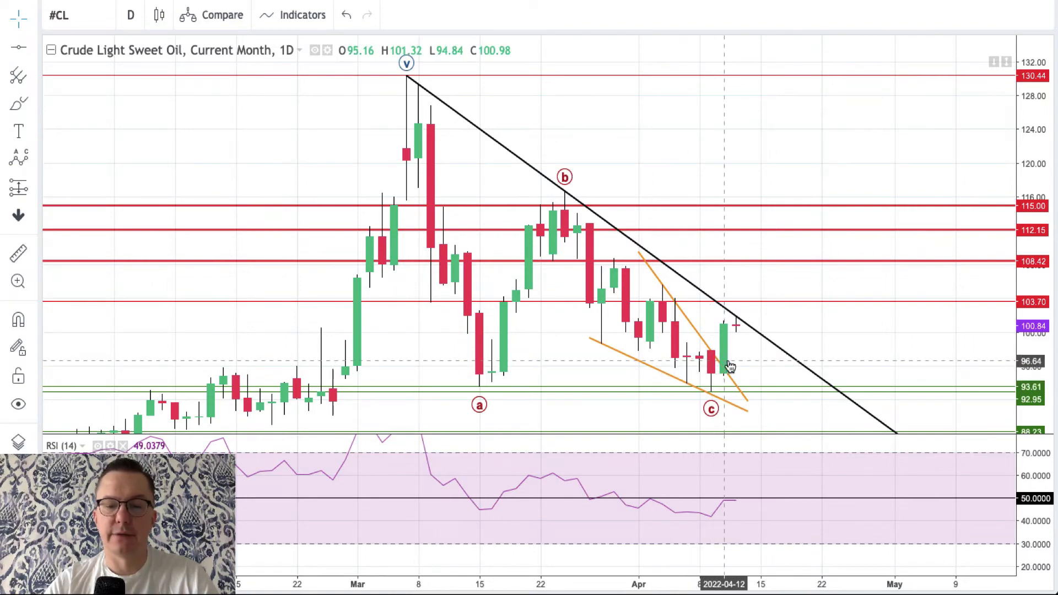
left_click_drag(876, 301, 857, 263)
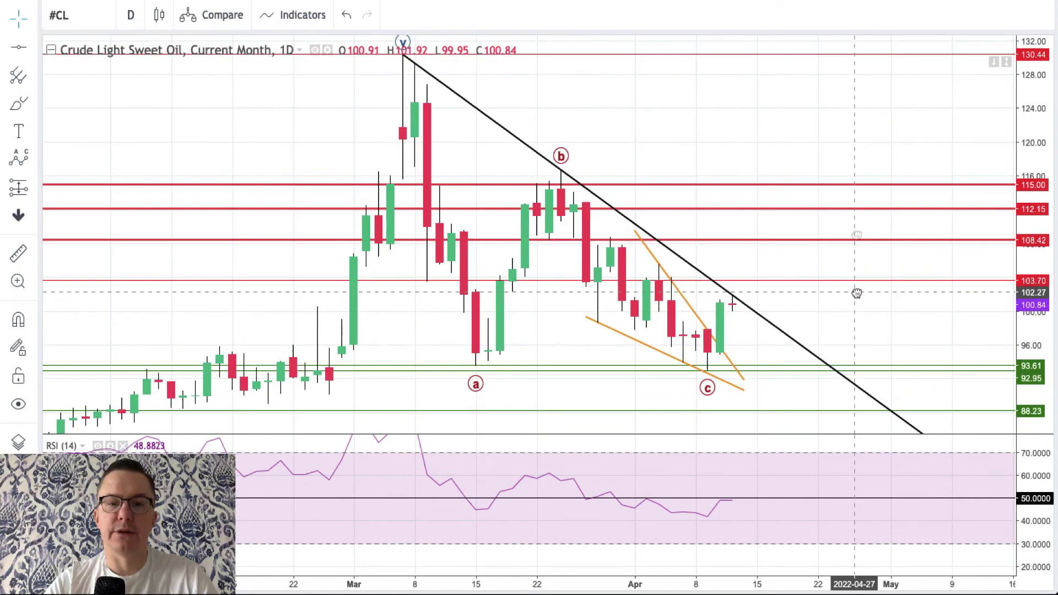
Step: Search for BIT and switch the chart to Bitcoin (#Bitcoin)
left_click(85, 16)
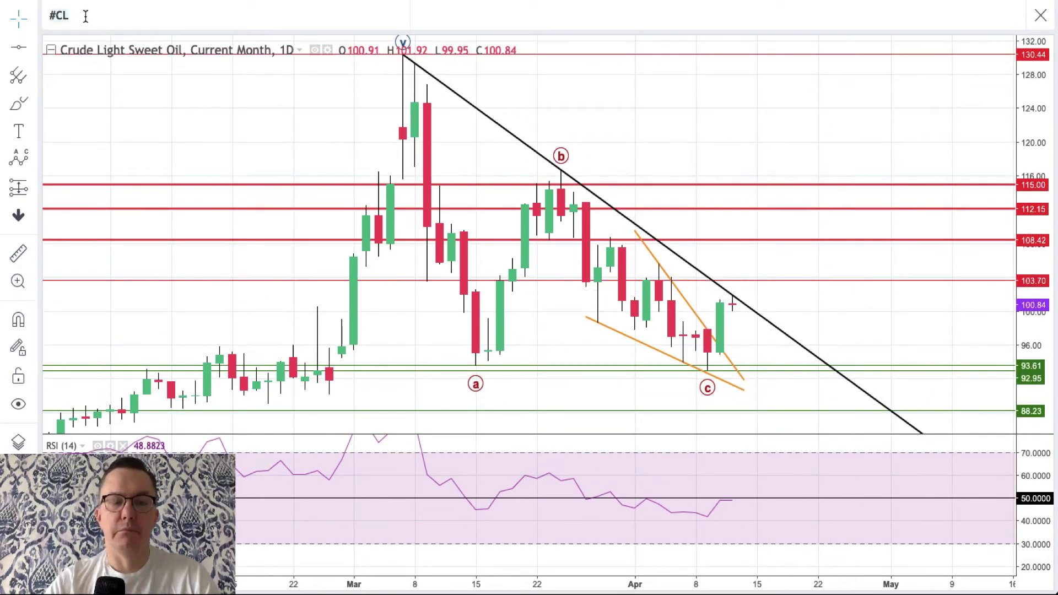
type("BIT")
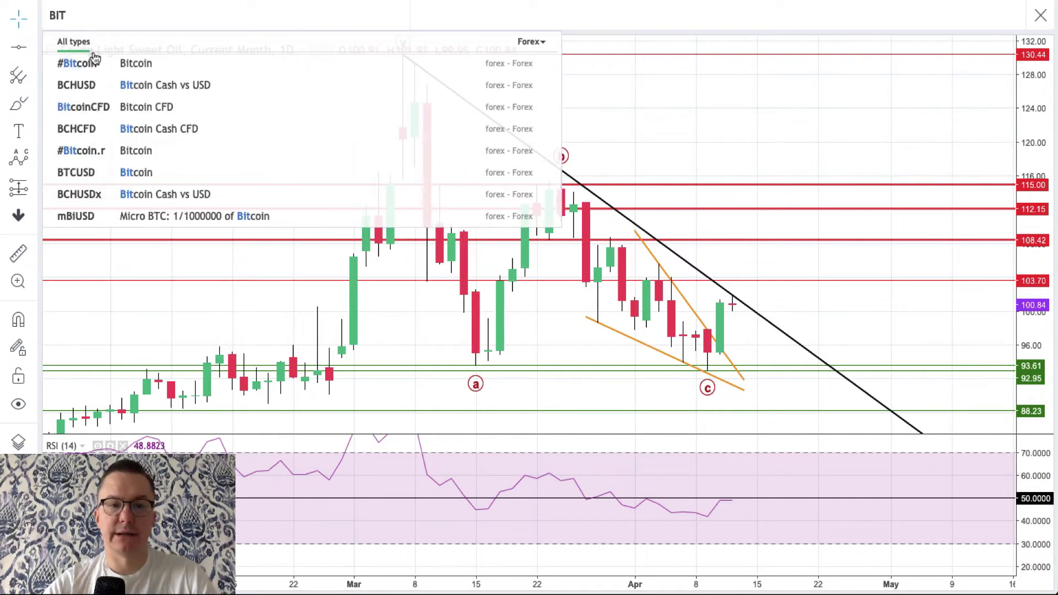
left_click(94, 61)
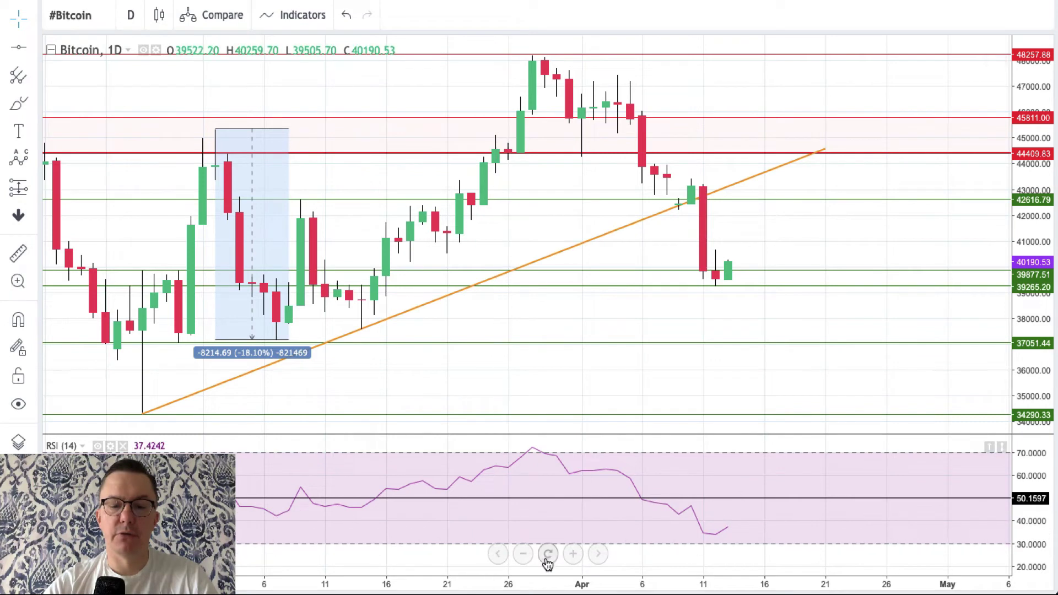
Step: Recolour the green horizontal level line at 42616.79 red on the Bitcoin chart
left_click(524, 557)
left_click_drag(1038, 237, 1036, 252)
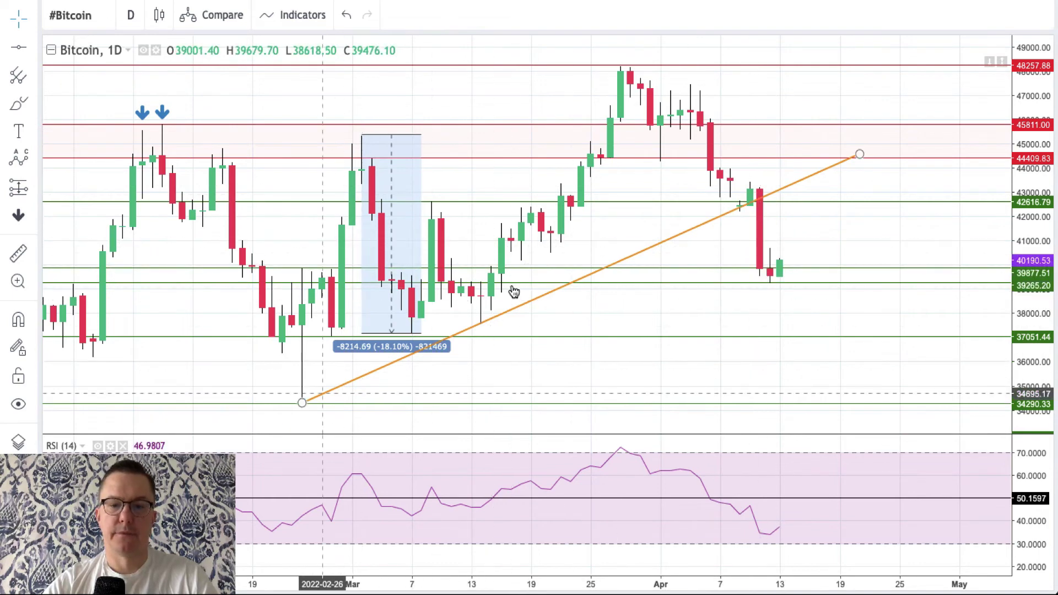
left_click(984, 215)
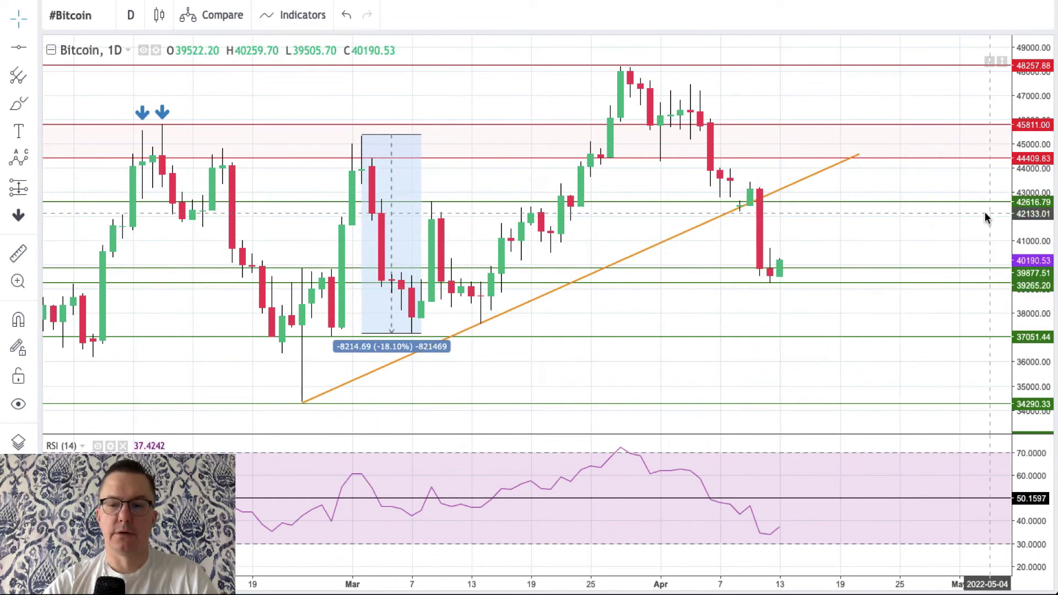
double_click(849, 204)
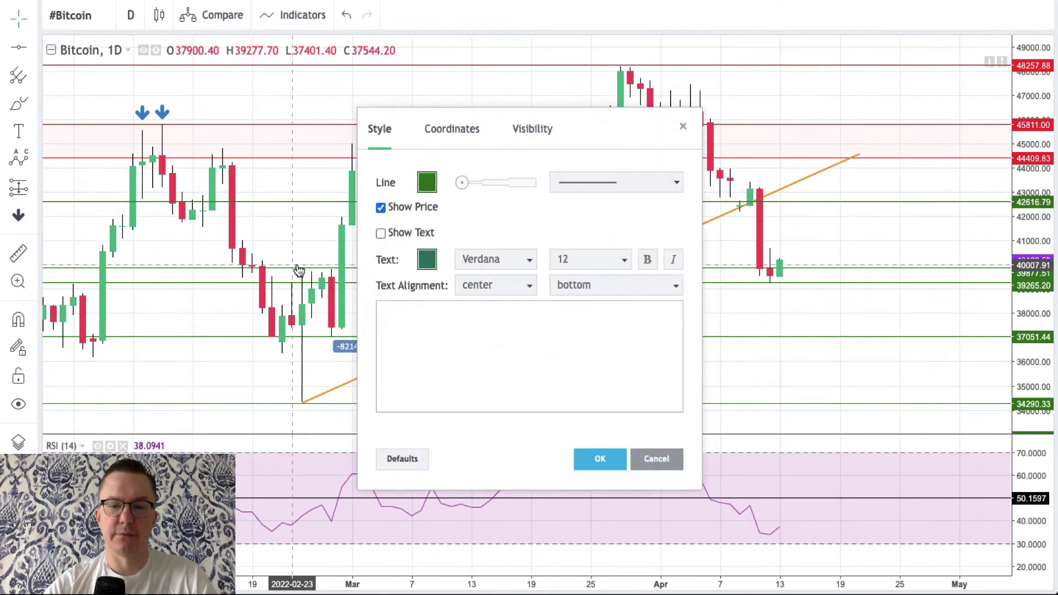
left_click(428, 182)
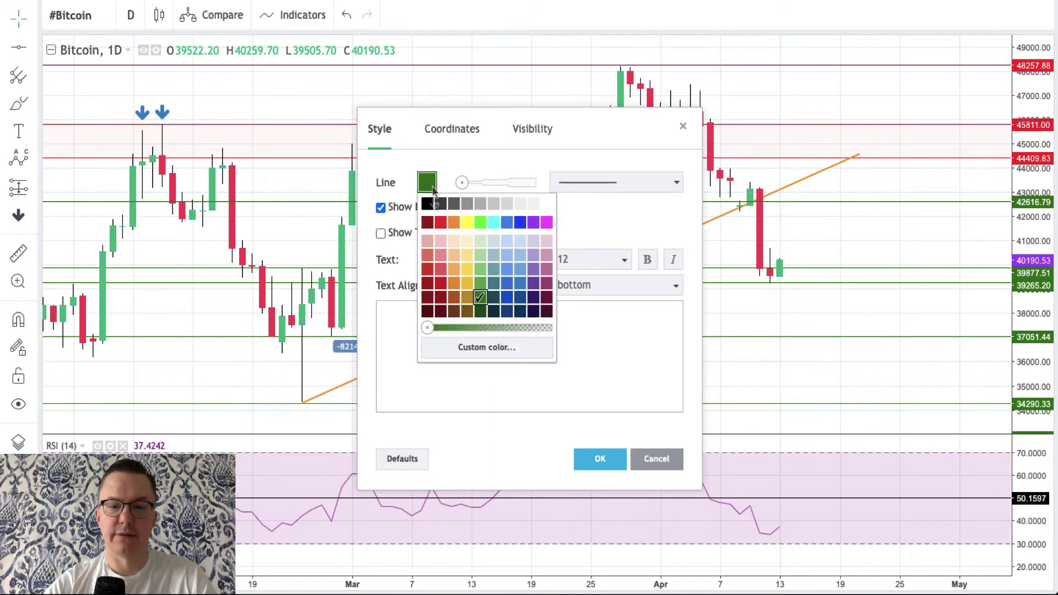
left_click(441, 223)
left_click(600, 458)
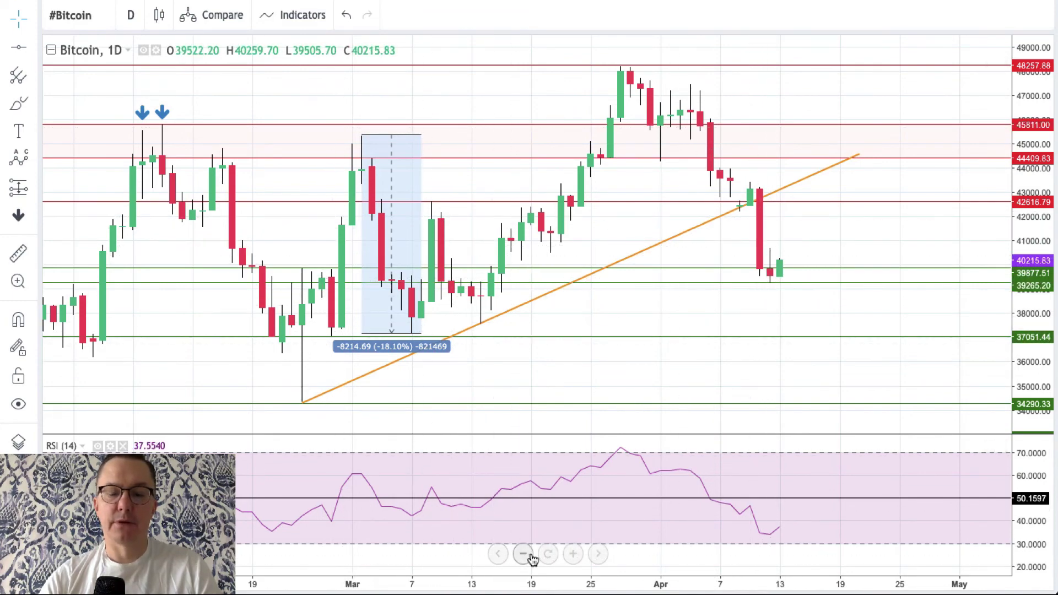
Step: Stretch the existing price range from the 10 February high at about 45803.63 to the 24 February low at about 34244.39
left_click(532, 558)
left_click(532, 558)
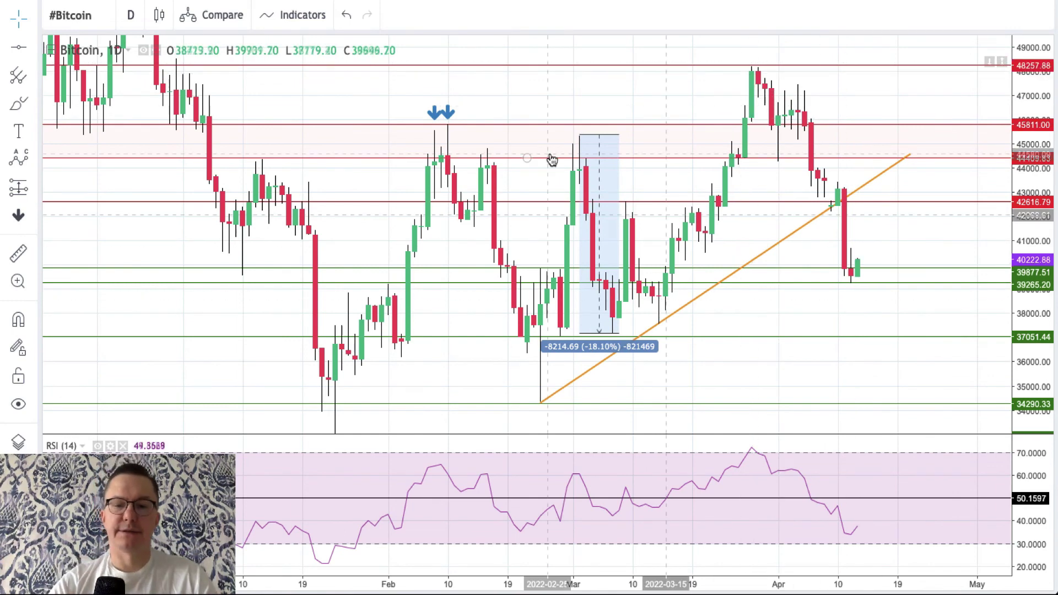
left_click_drag(592, 139, 448, 124)
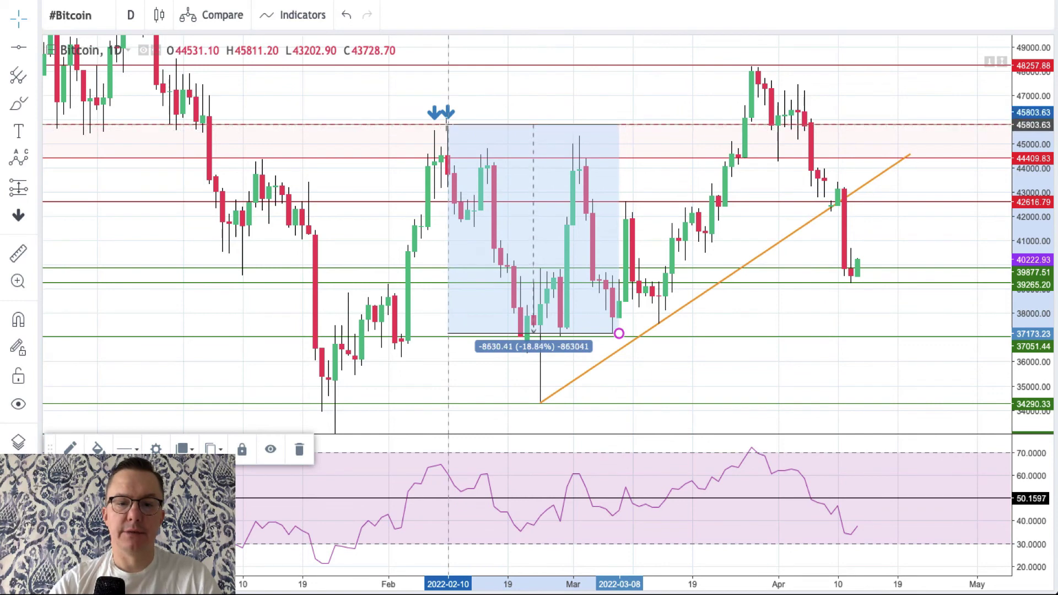
left_click_drag(619, 334, 540, 404)
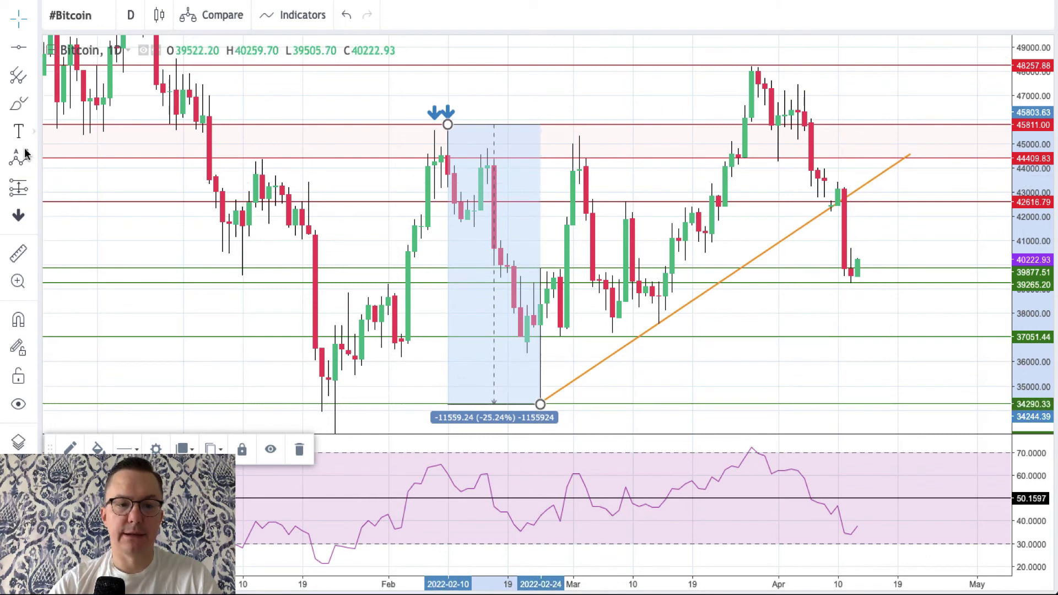
Step: Add a Price Range measurement from the 28 March high at about 48250.71 down to about 39267.35
left_click(32, 189)
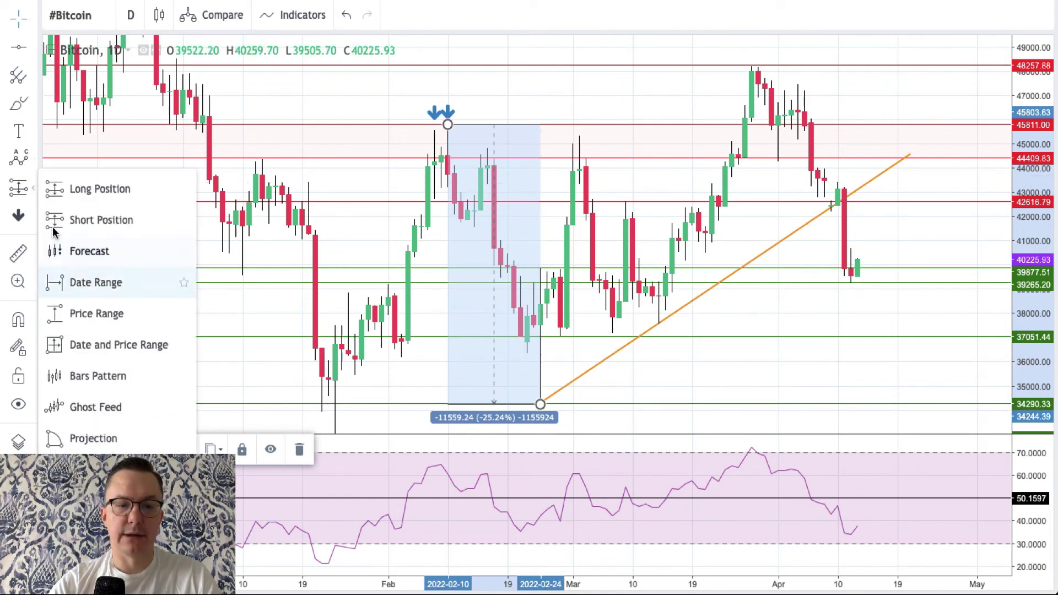
left_click(79, 312)
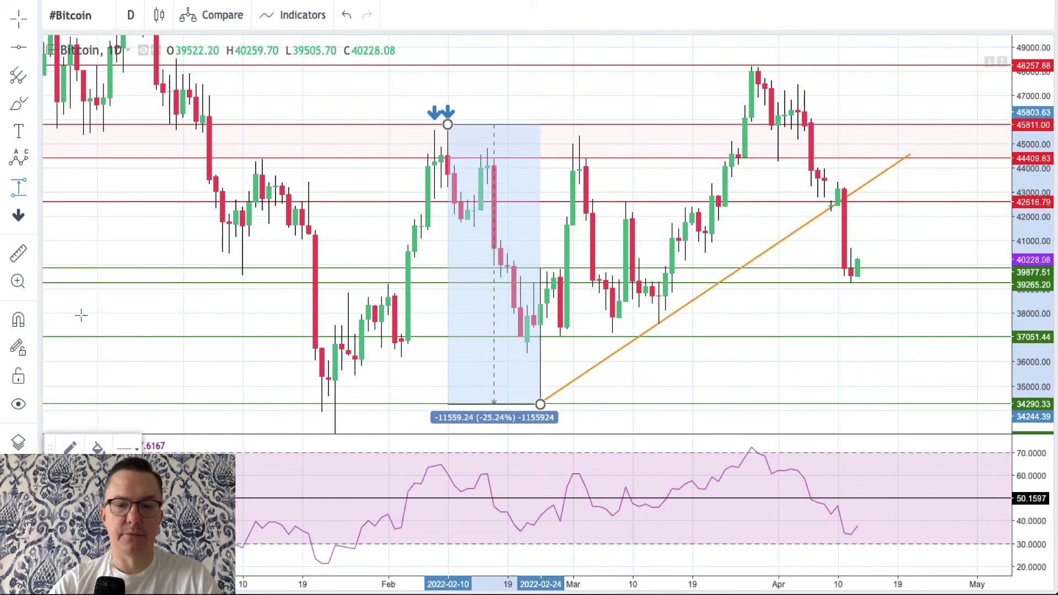
left_click(759, 67)
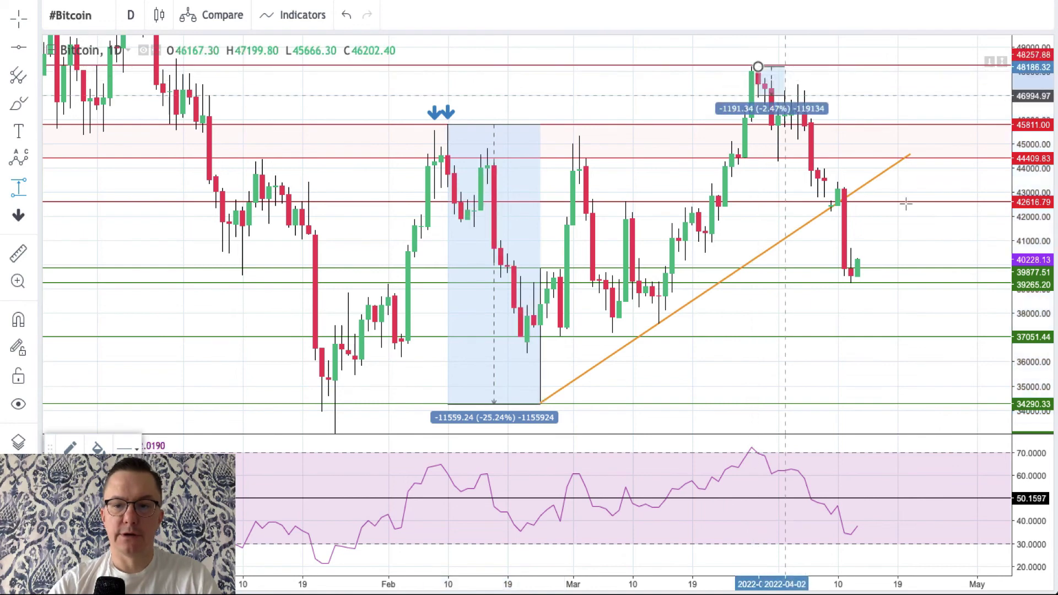
left_click(925, 283)
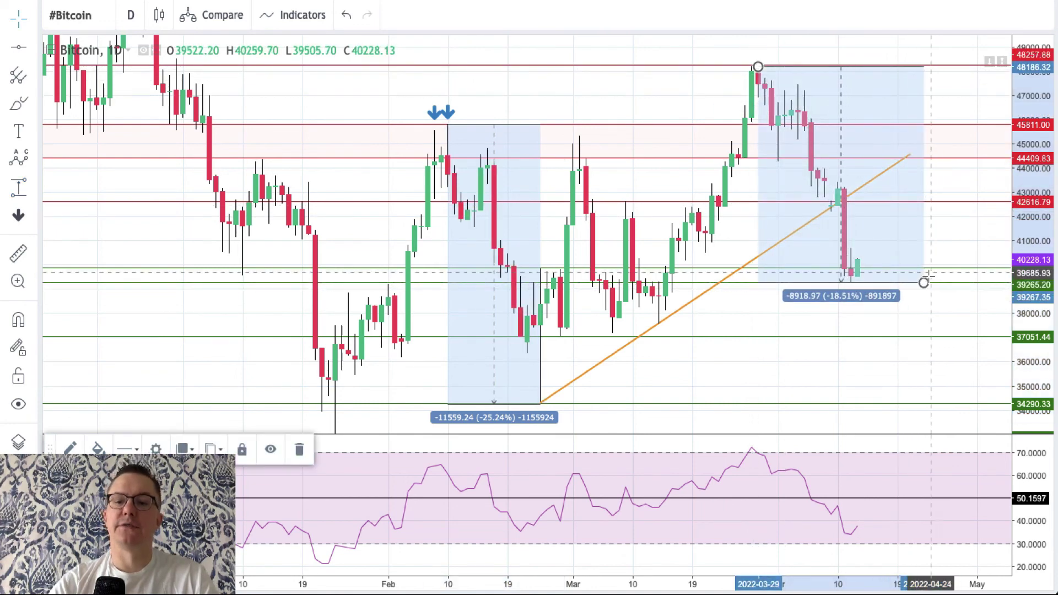
left_click_drag(759, 67, 752, 64)
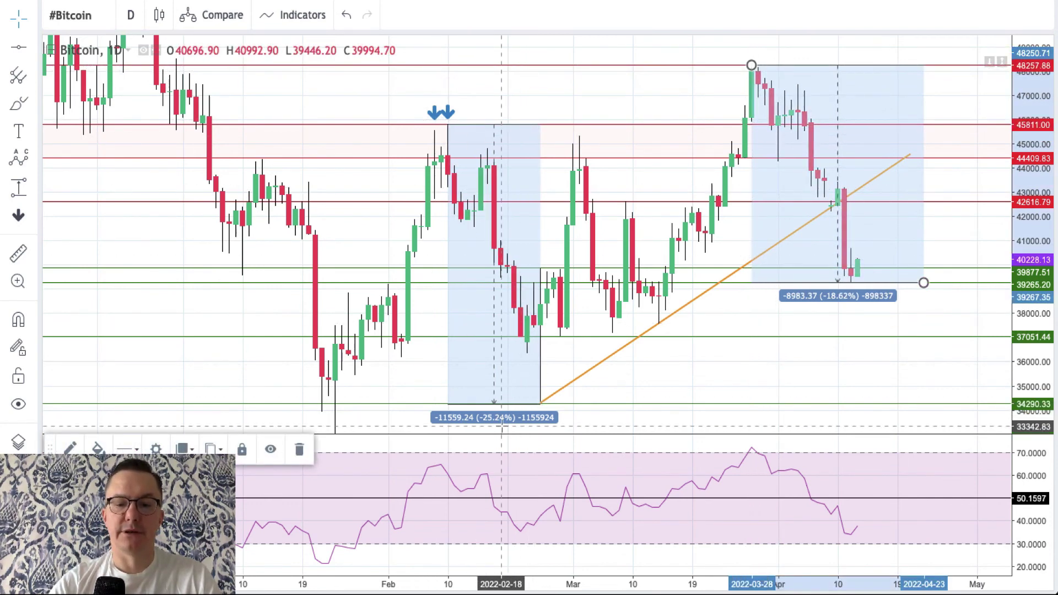
left_click(794, 386)
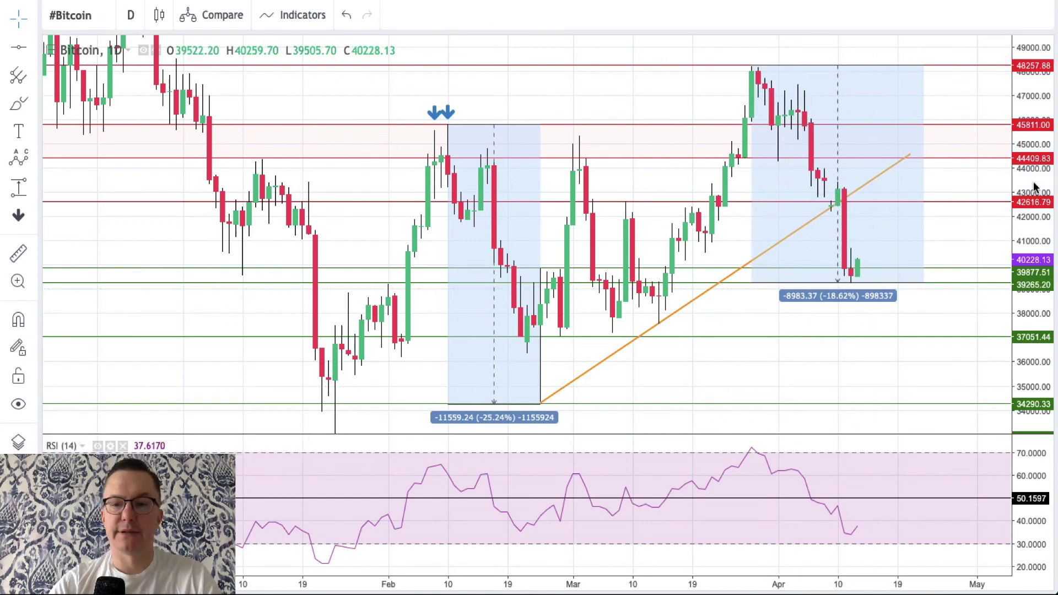
Step: Extend the lower end of the newer price range down to the green 37051.44 level line
left_click_drag(1033, 175, 1033, 189)
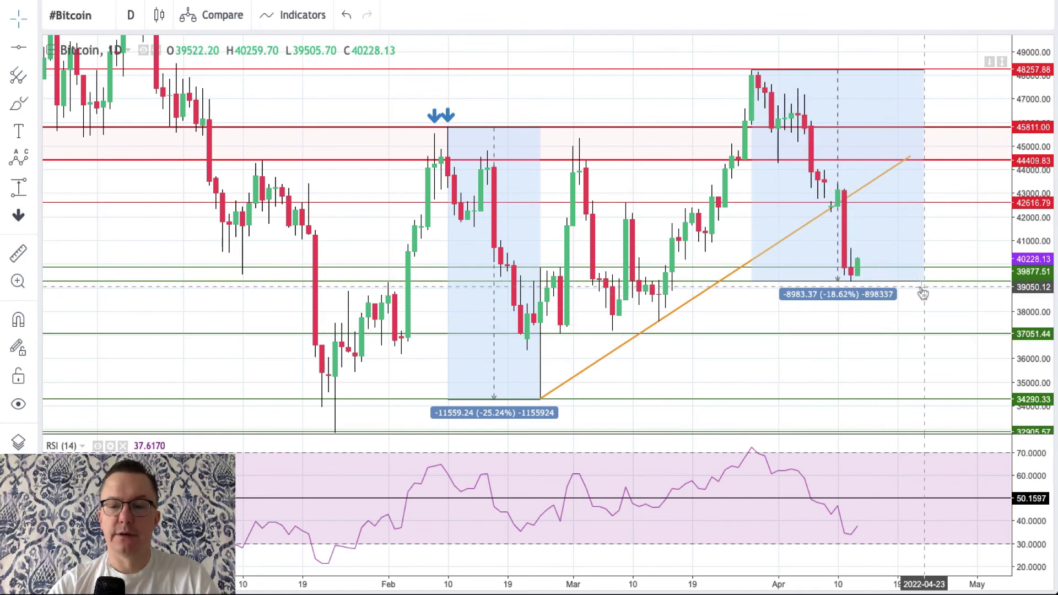
left_click_drag(924, 282, 928, 333)
left_click(940, 366)
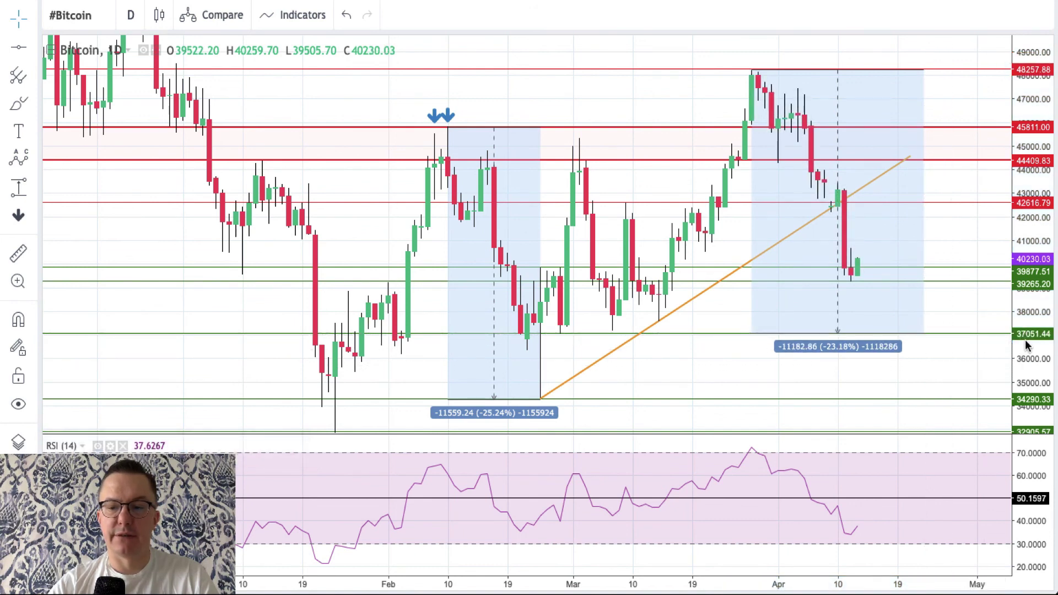
Step: Move the newer price range's lower end to the 12 April low near the 39265.20 level line
left_click_drag(925, 335, 852, 282)
left_click(918, 197)
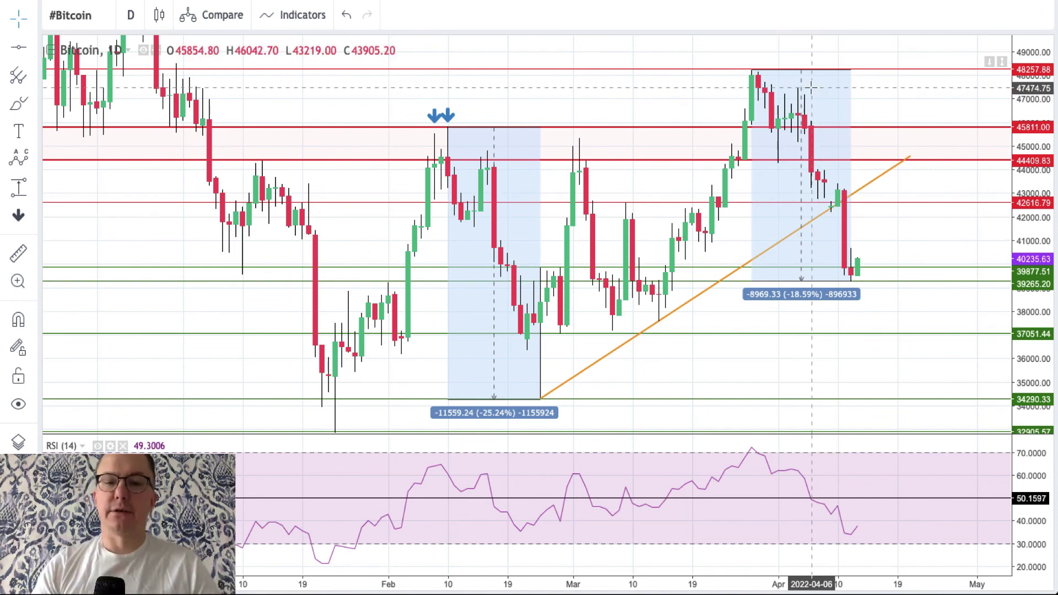
left_click_drag(1041, 93, 1038, 138)
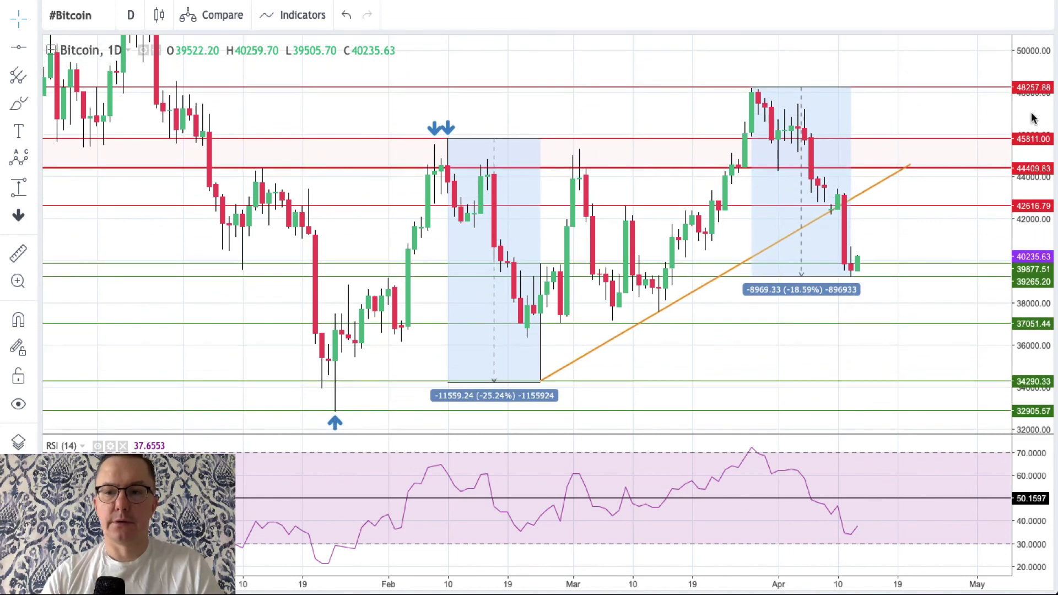
left_click_drag(1033, 114, 1032, 109)
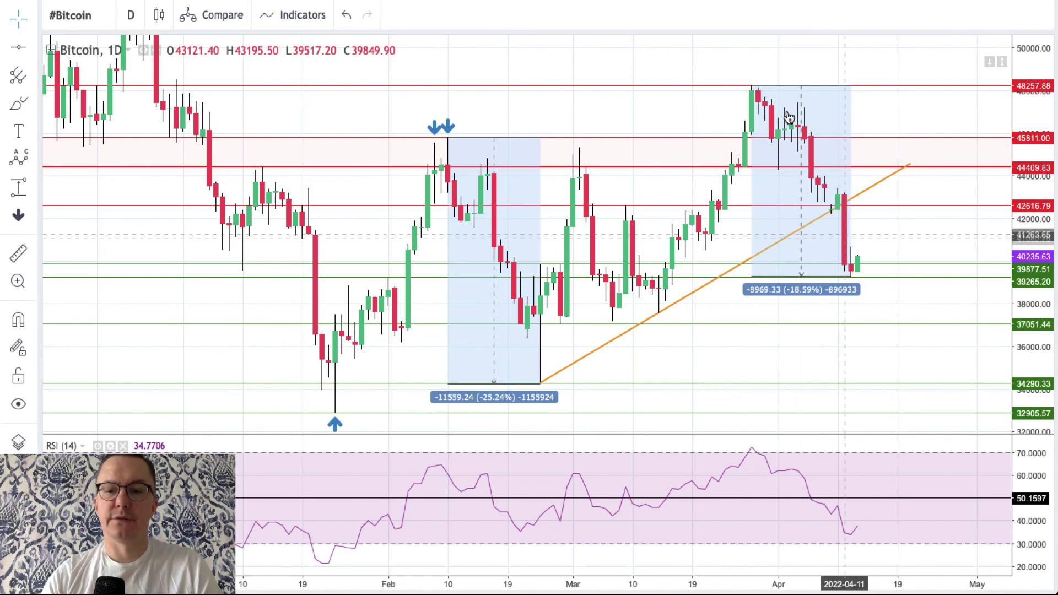